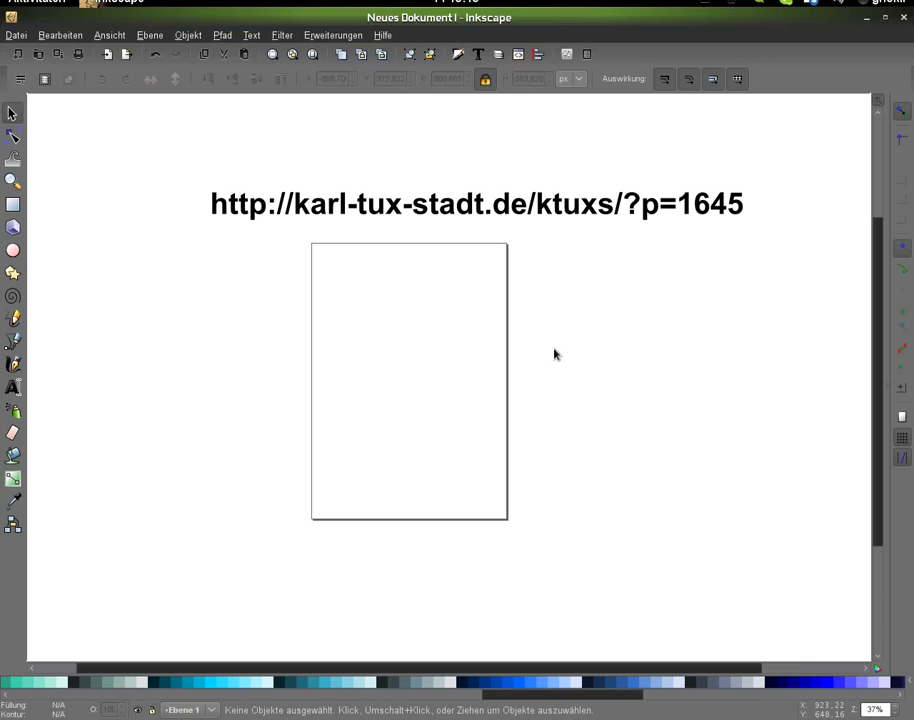
Delete the bold web-address text above the page.
click(618, 210)
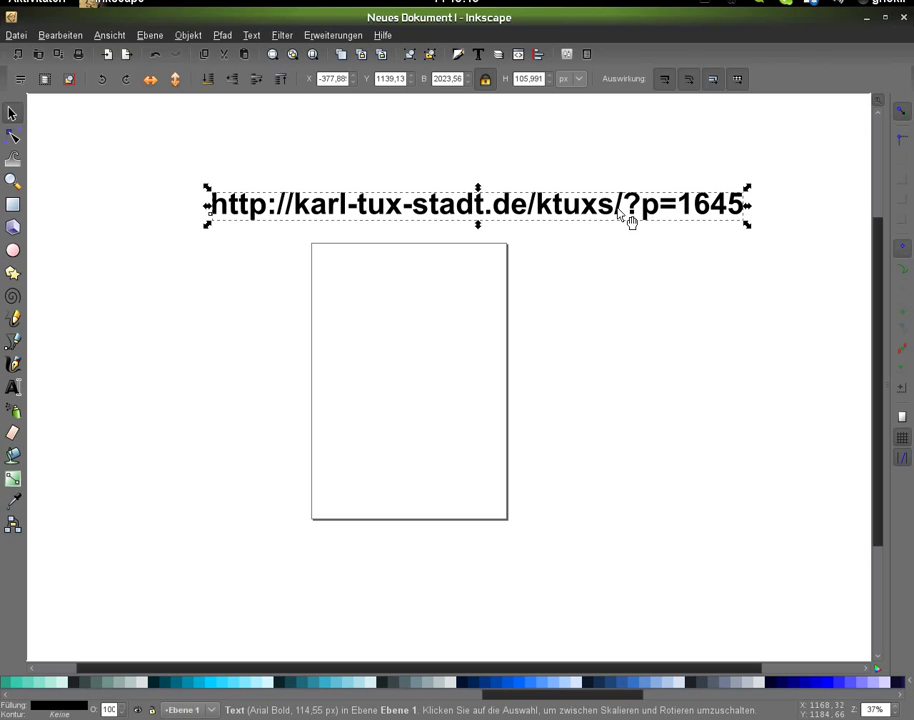
key(Delete)
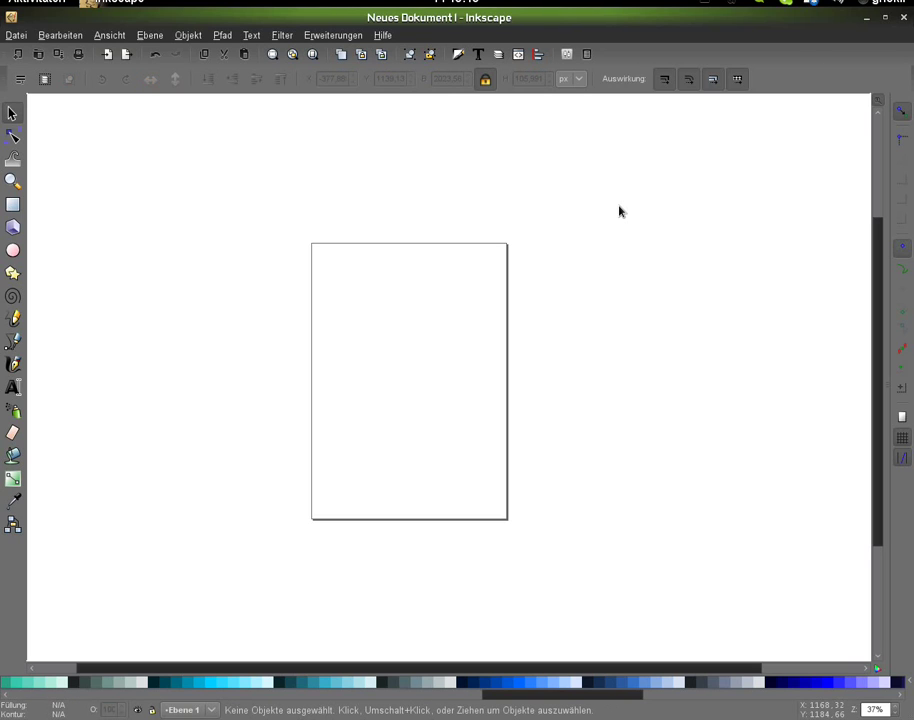
Draw a red rectangle about 615 × 297 px across the top half of the page.
key(r)
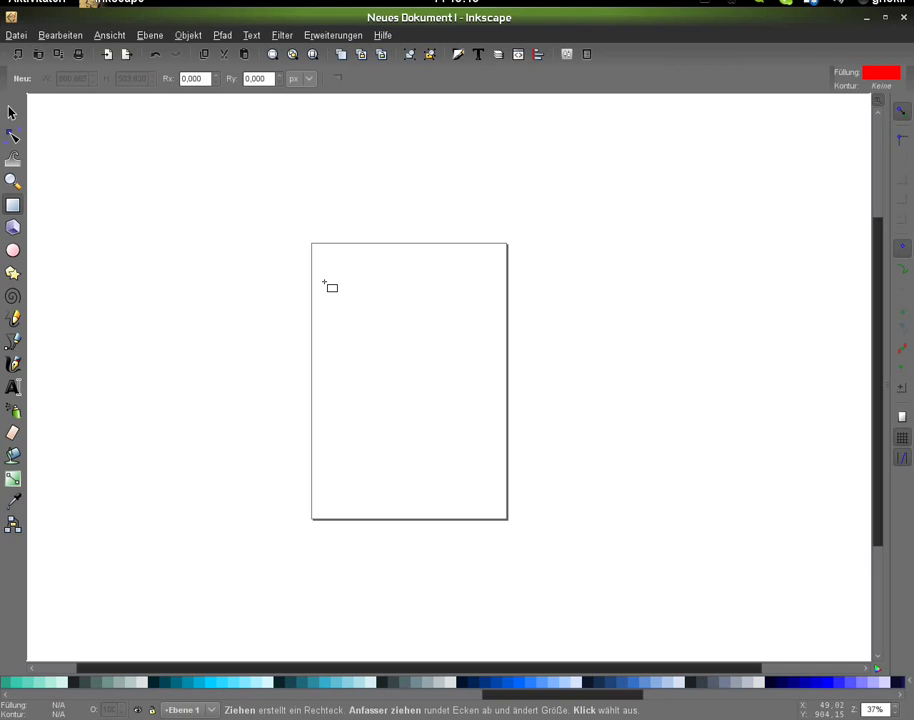
drag(327, 272, 467, 344)
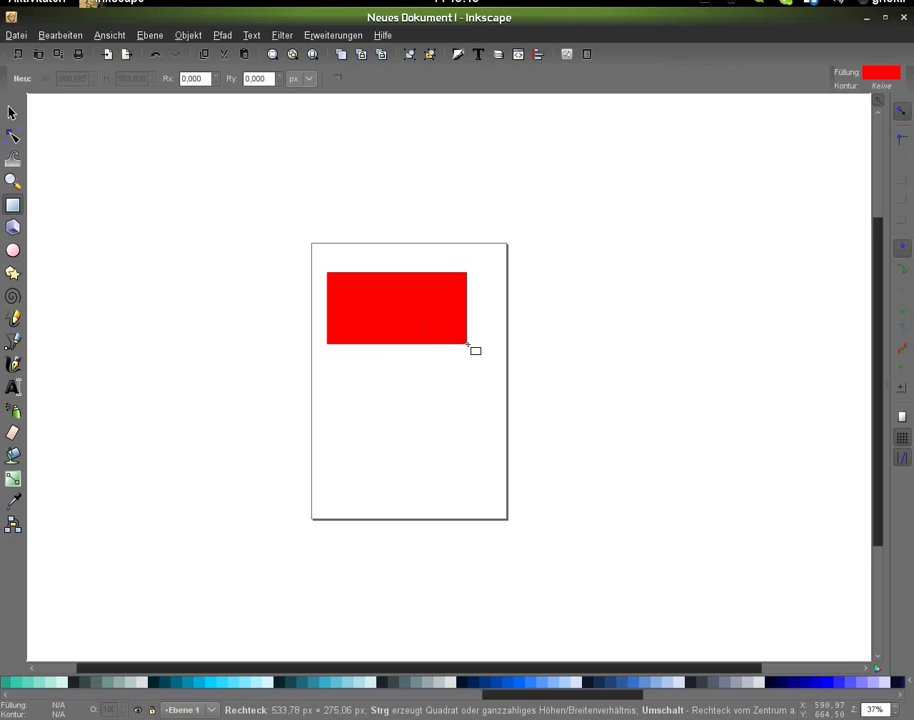
drag(467, 344, 488, 350)
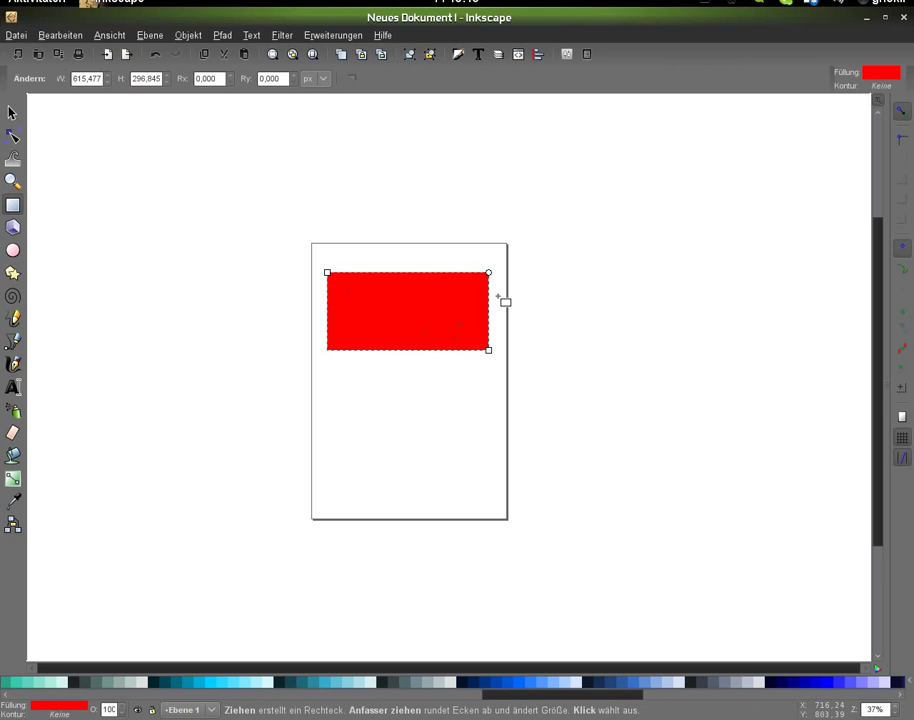
key(Escape)
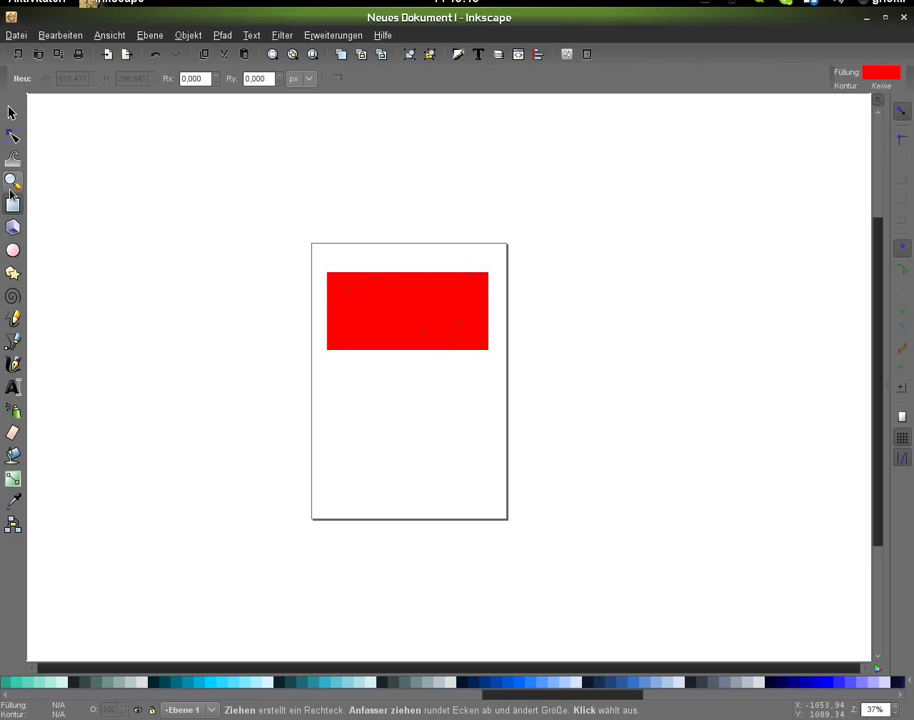
Round the red rectangle's corners by dragging its corner rounding handle with the Node tool.
click(12, 136)
click(480, 285)
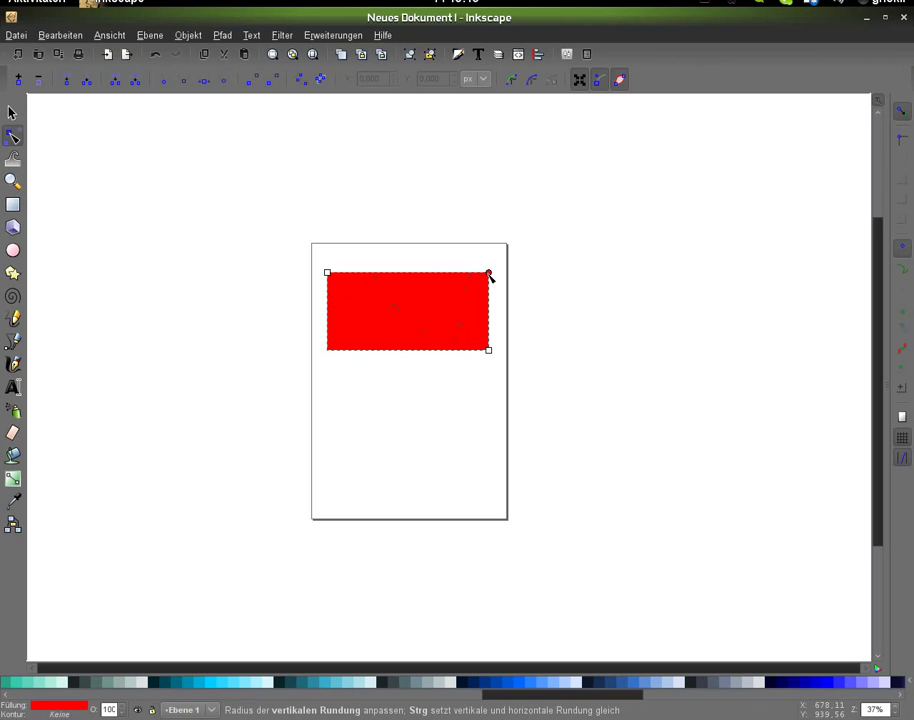
drag(489, 273, 489, 283)
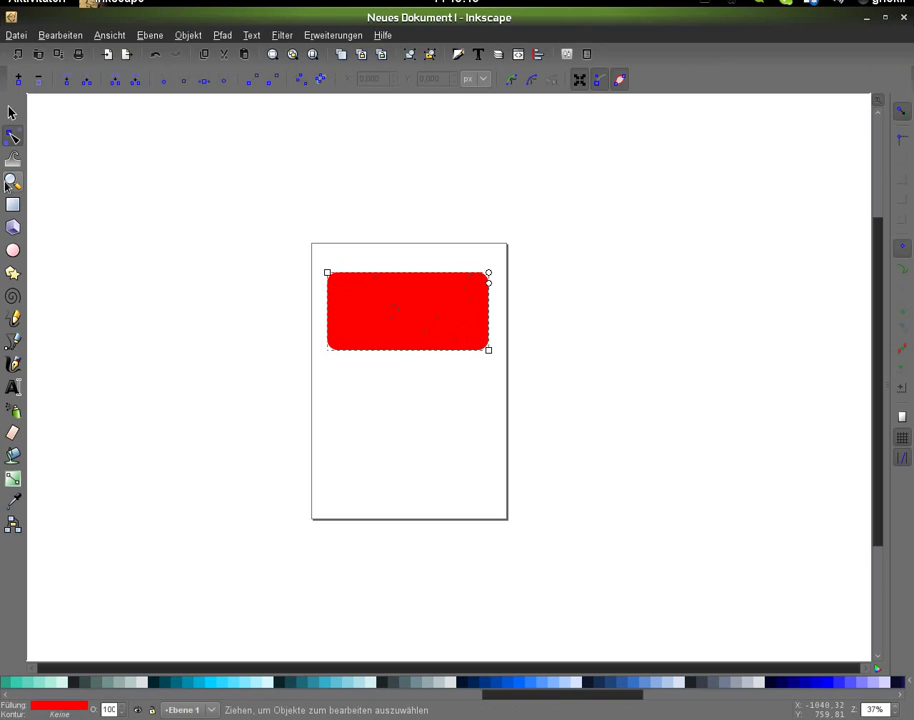
key(s)
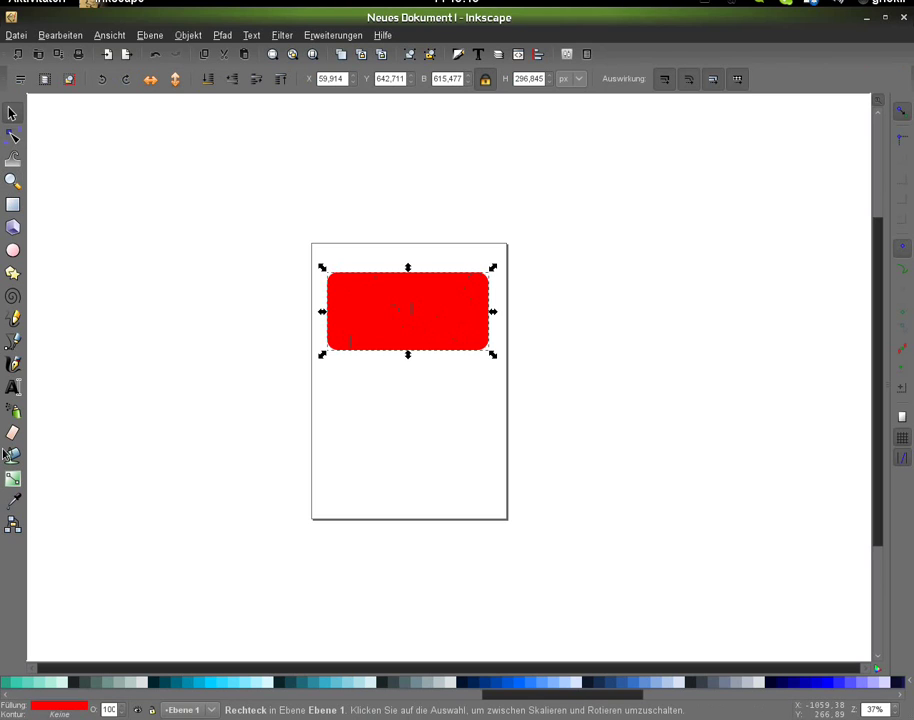
Apply a radial gradient centred at the bottom-left corner, stretched to the top and right edges.
key(g)
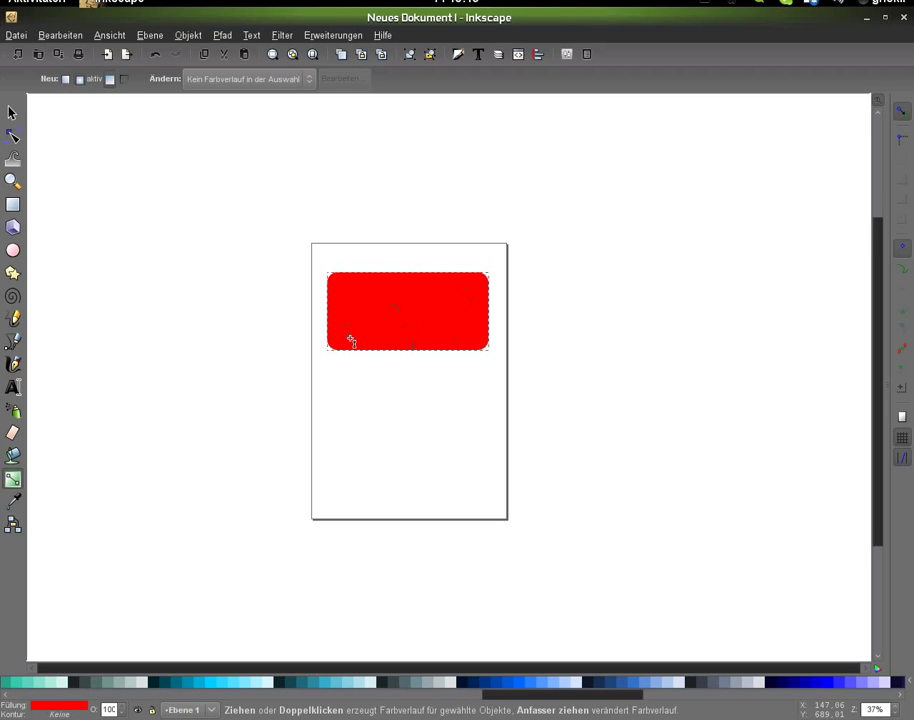
double_click(394, 322)
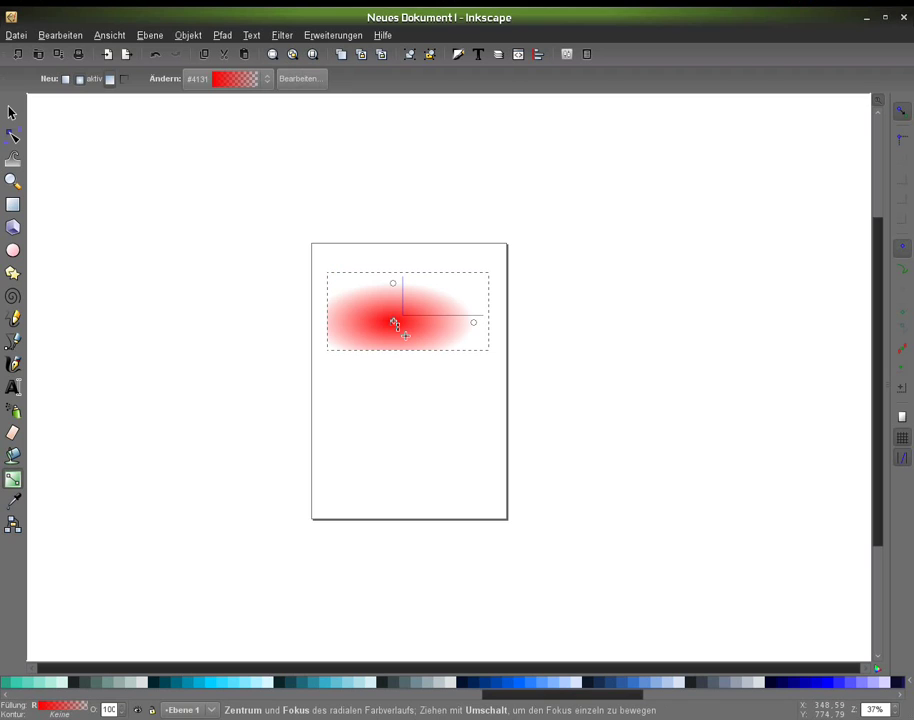
drag(394, 322, 328, 350)
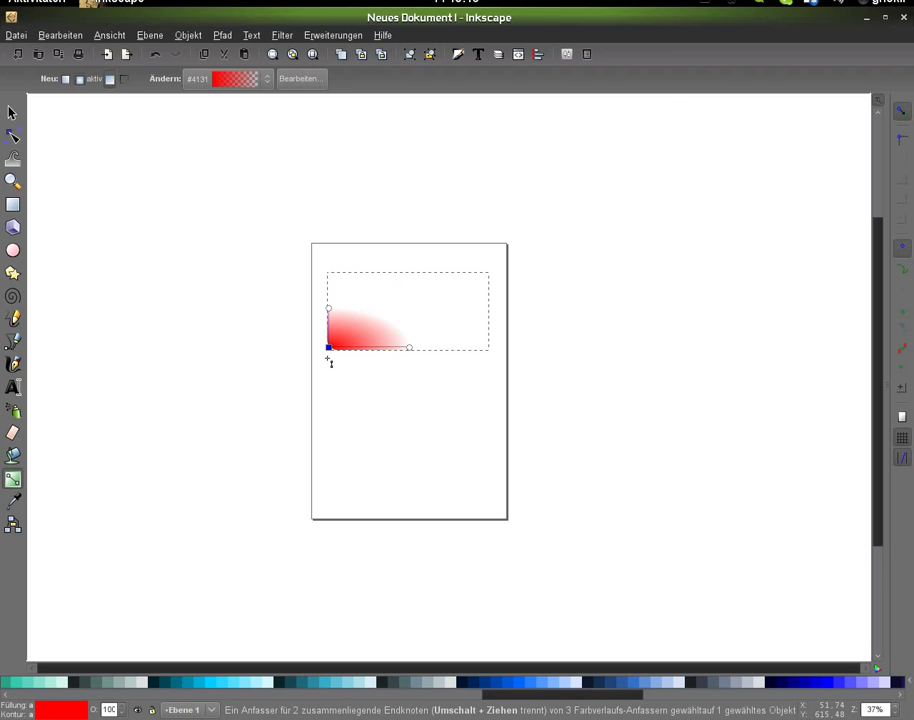
drag(328, 308, 332, 298)
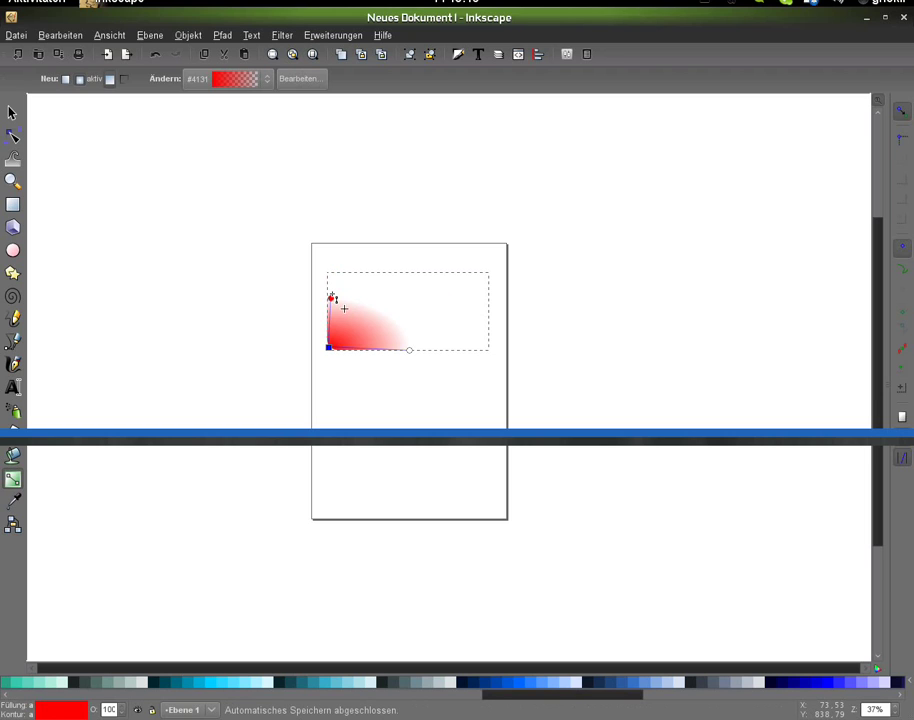
drag(332, 298, 328, 271)
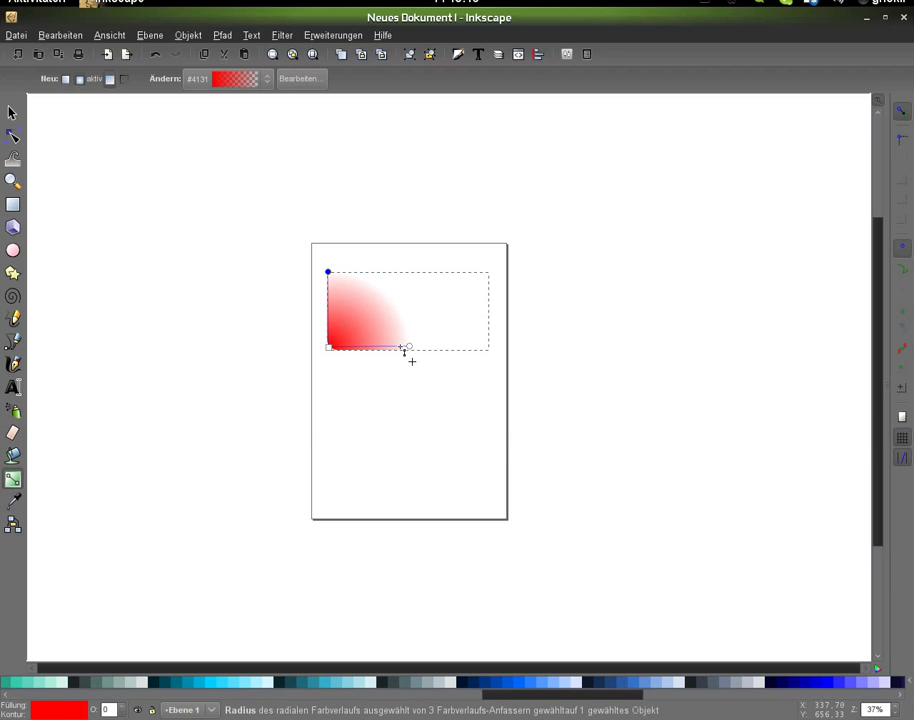
drag(404, 350, 489, 352)
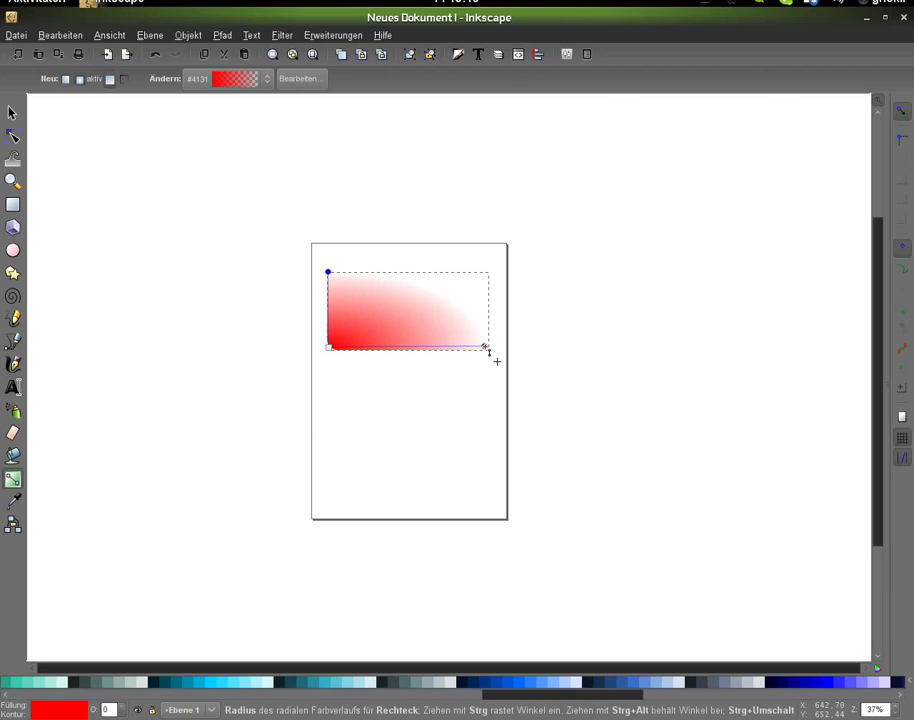
Colour the gradient's centre stop dark blue #002255 and select the outer radius stop.
key(Tab)
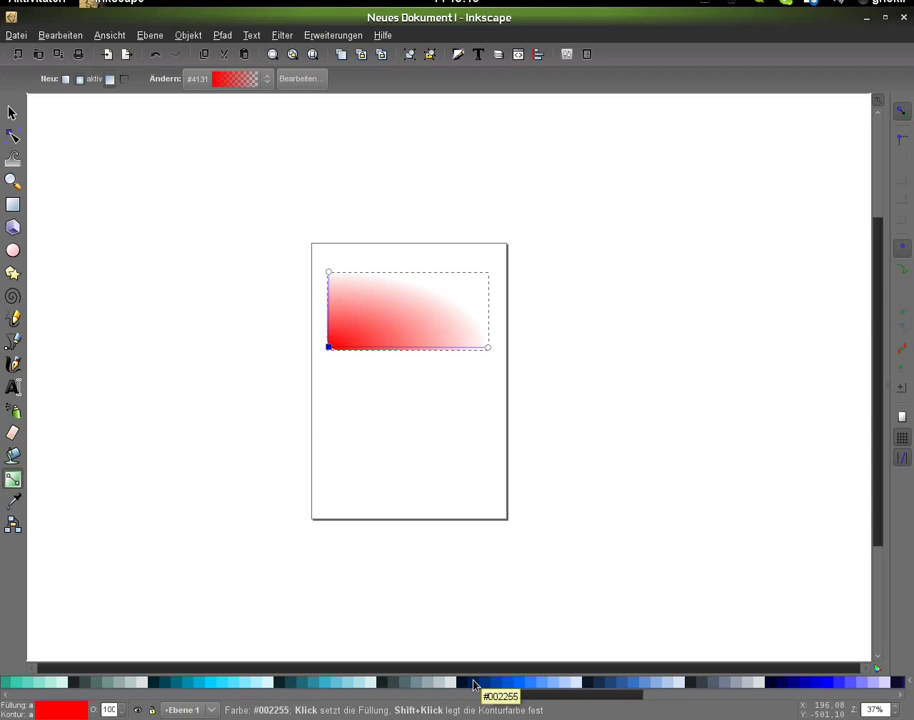
click(474, 684)
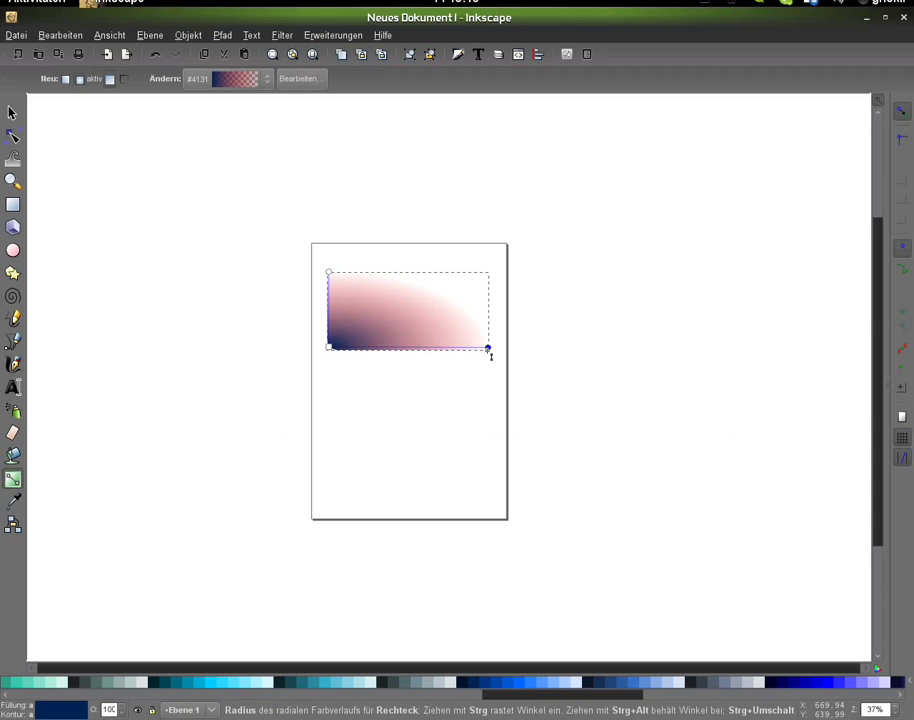
click(488, 349)
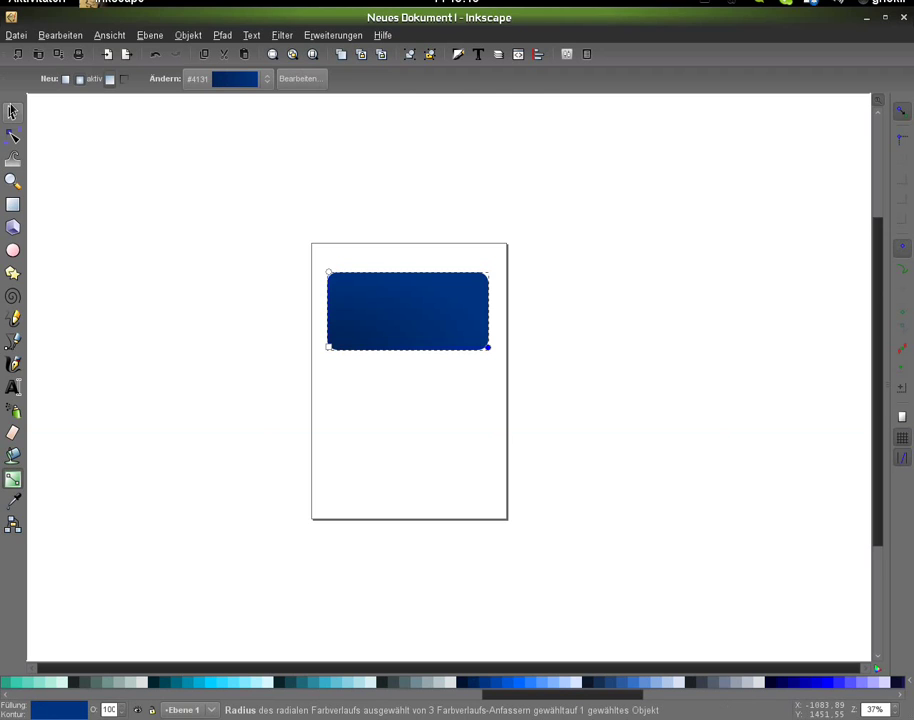
Give the blue rectangle a flat black stroke 6 px wide, then deselect it.
click(12, 111)
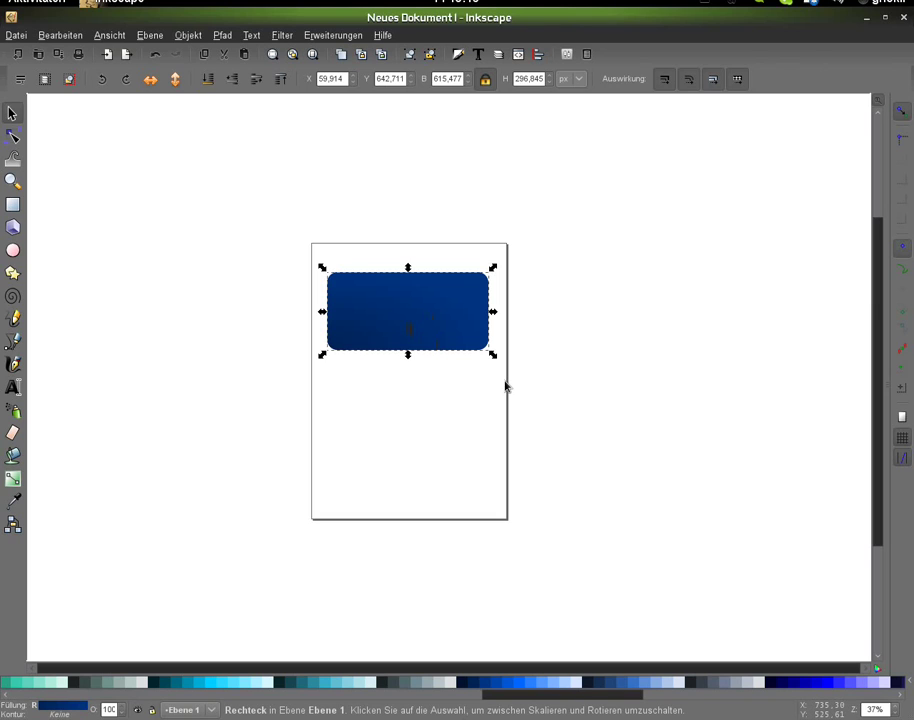
click(460, 56)
click(638, 150)
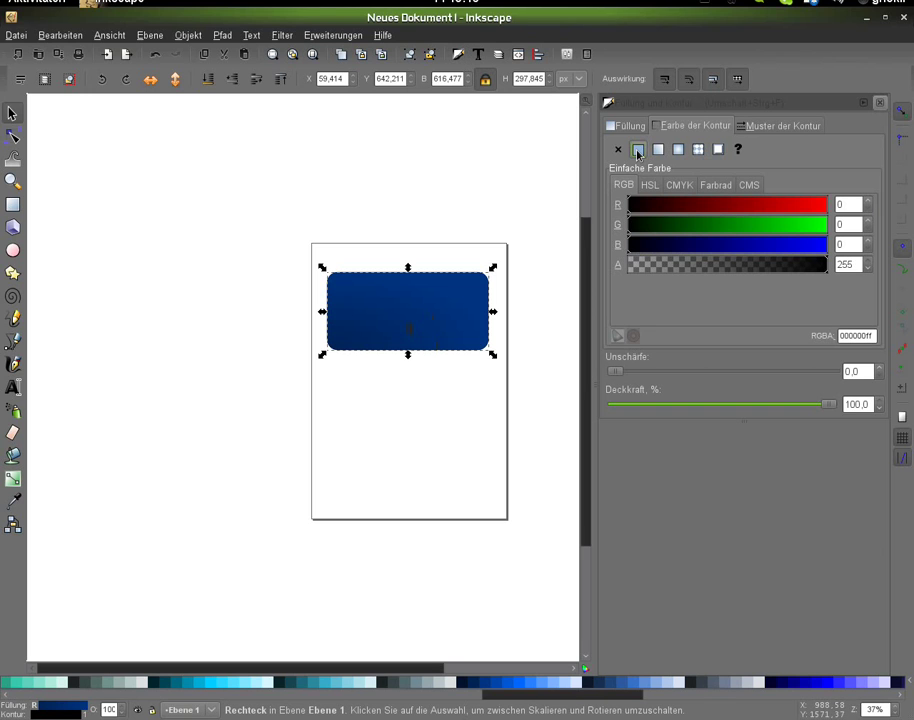
click(780, 125)
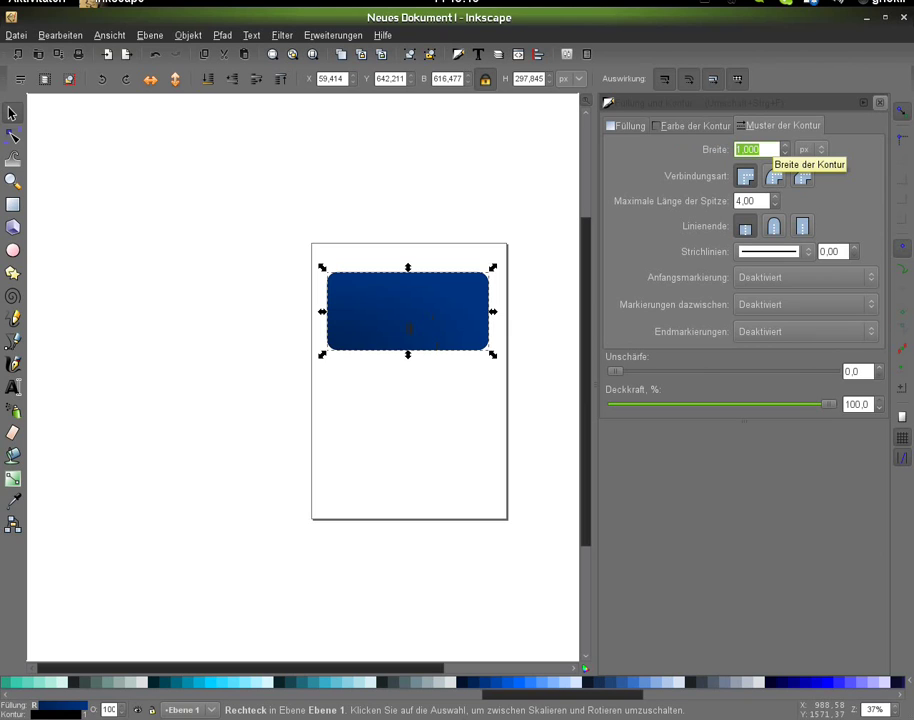
text(6)
key(Return)
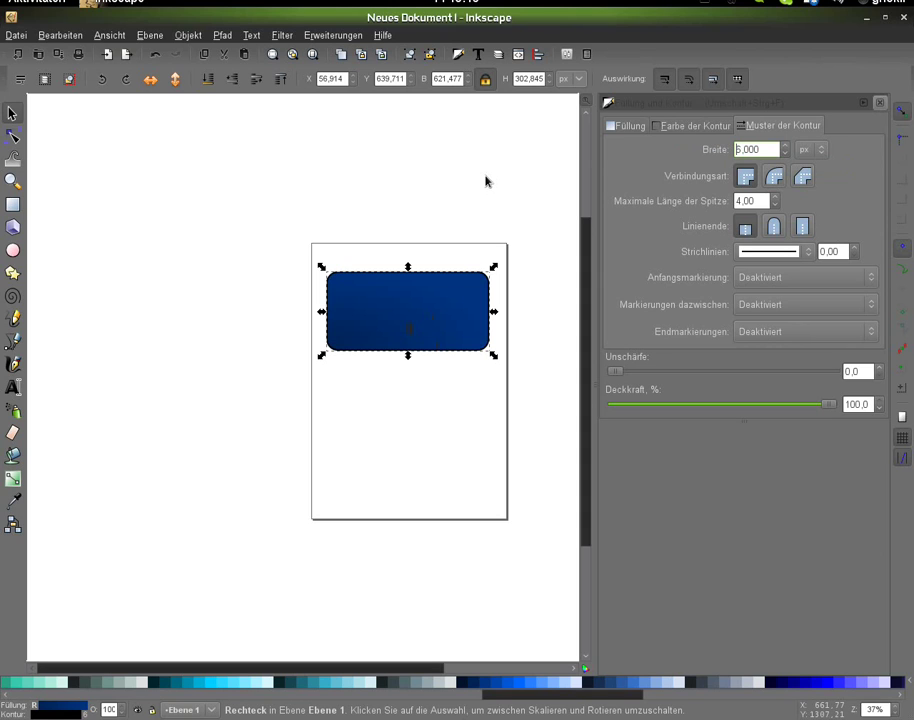
click(627, 126)
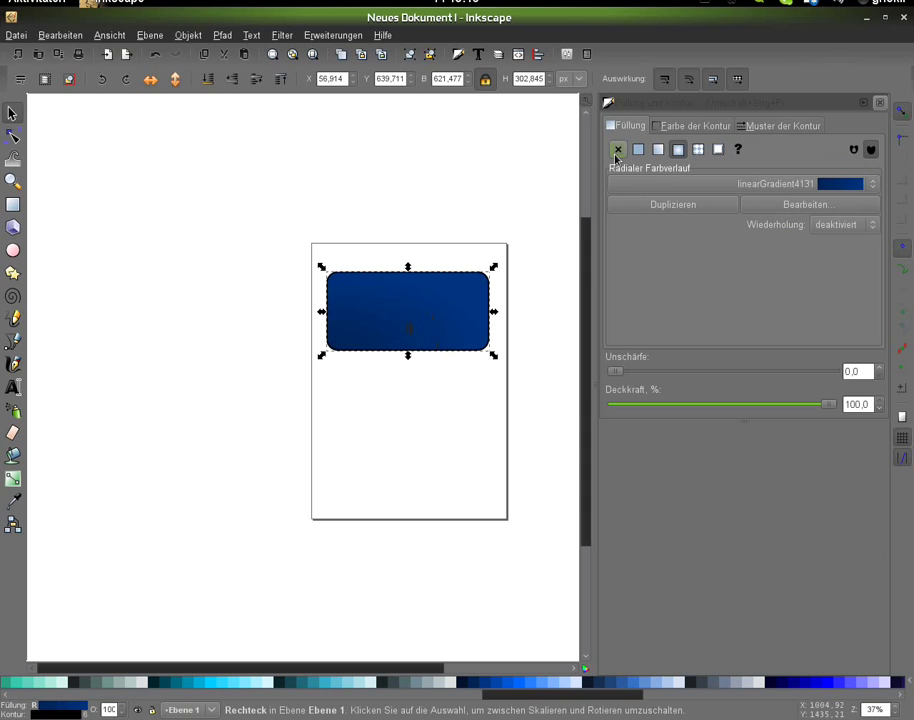
click(540, 215)
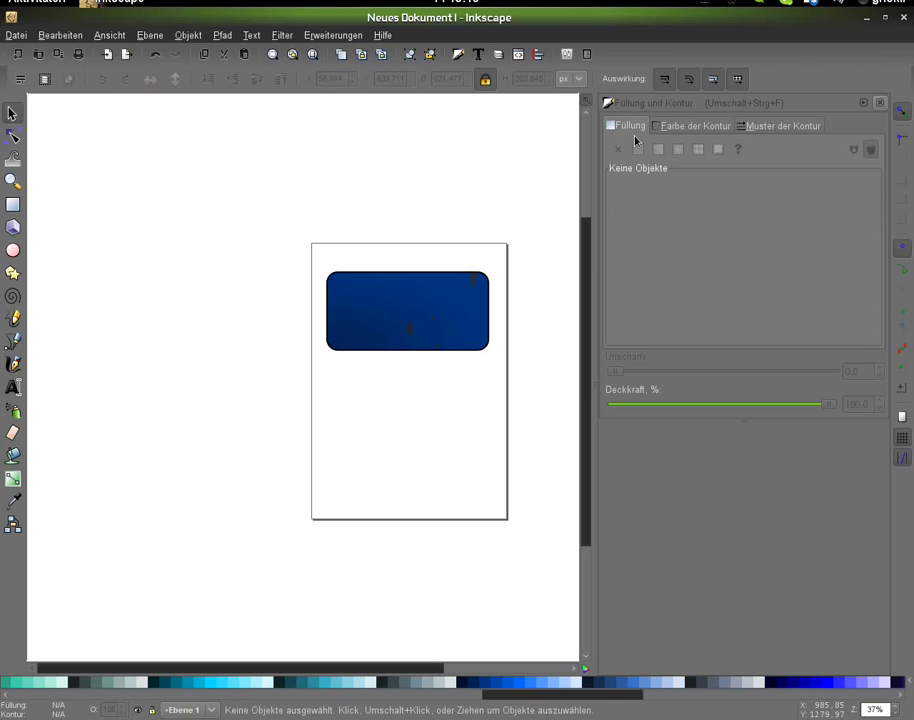
Convert the rounded rectangle to a path and fill it flat dark navy #00112b.
key(ctrl+a)
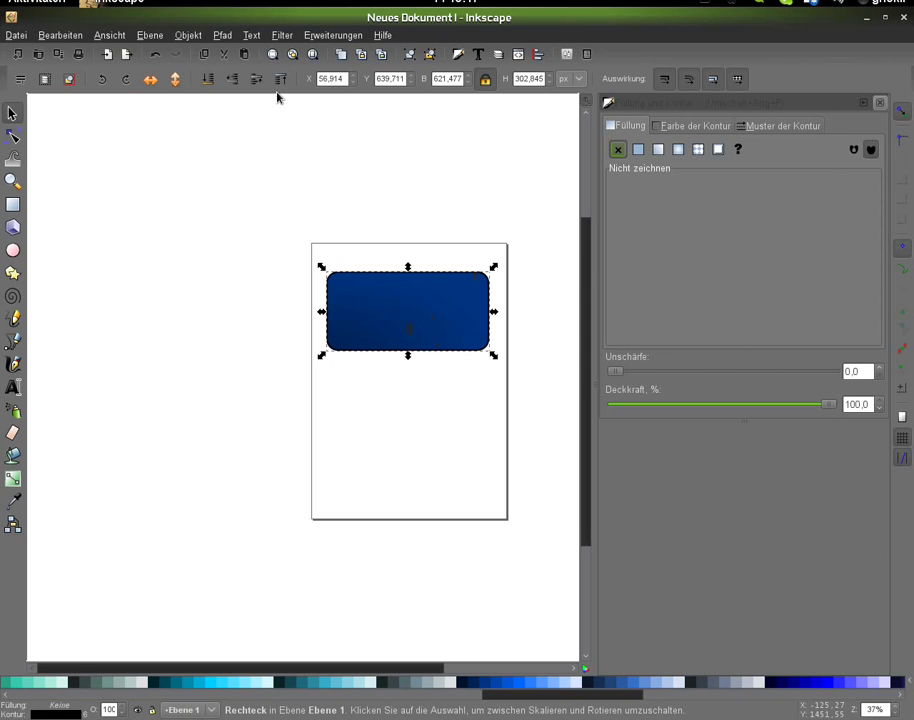
key(shift+ctrl+c)
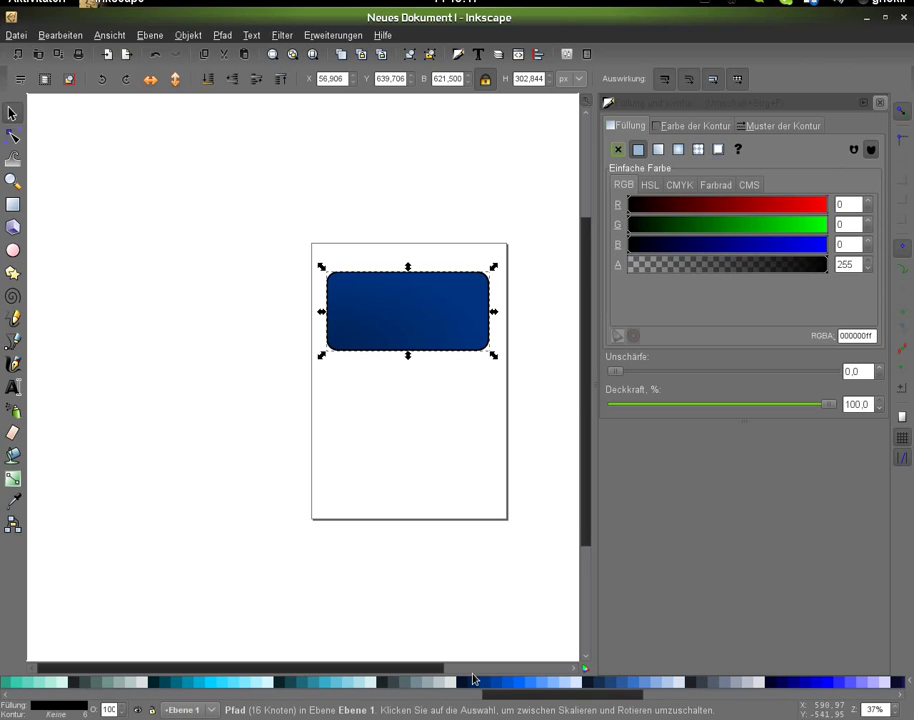
click(473, 681)
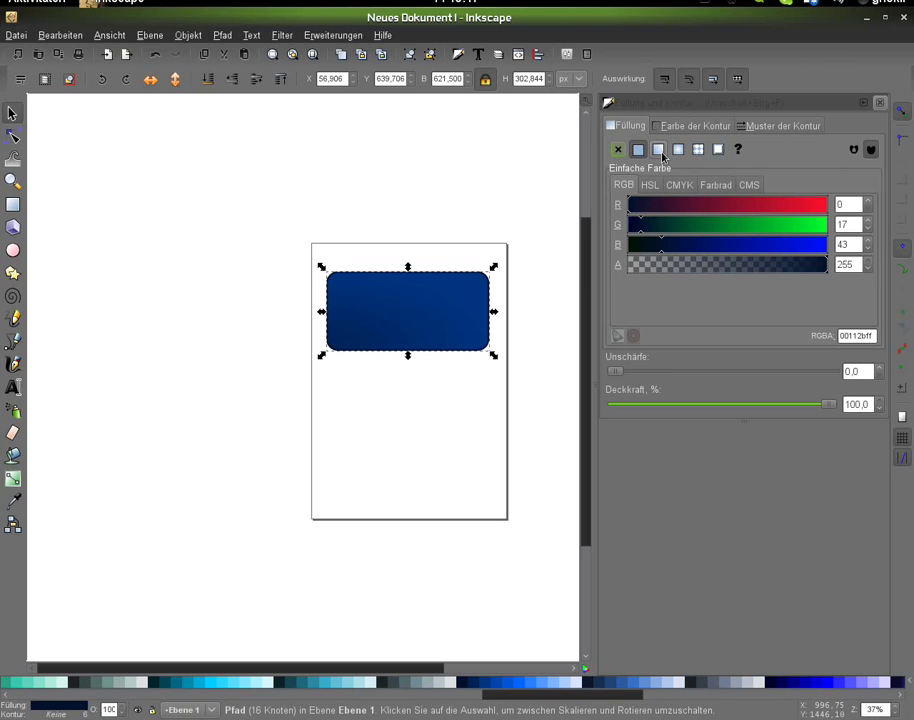
Fill the path with a vertical linear gradient, #0044aa at the bottom to #00112b at top.
click(658, 150)
key(g)
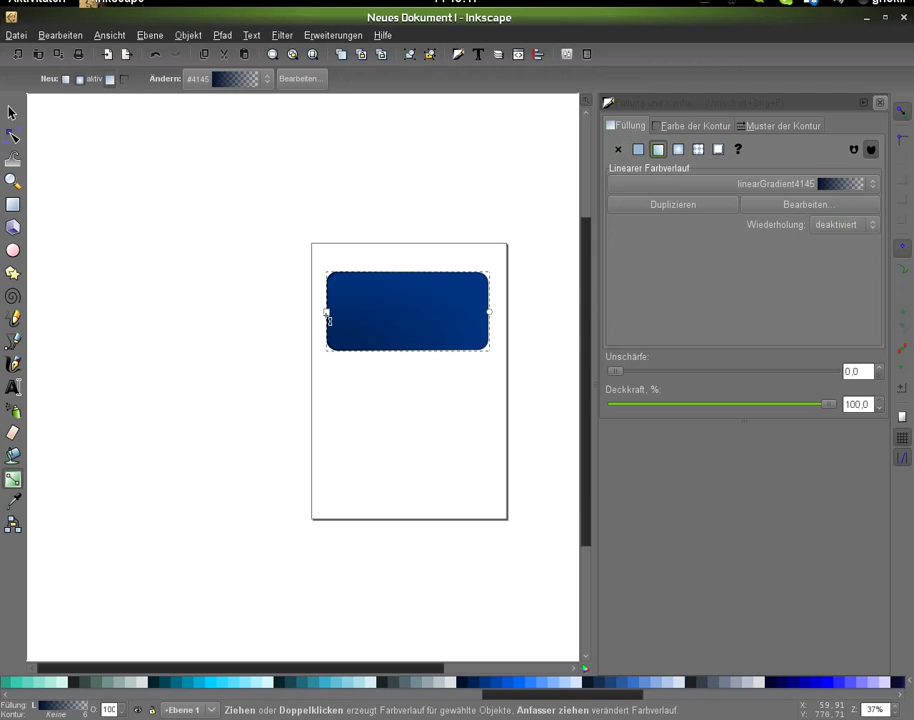
drag(327, 313, 404, 355)
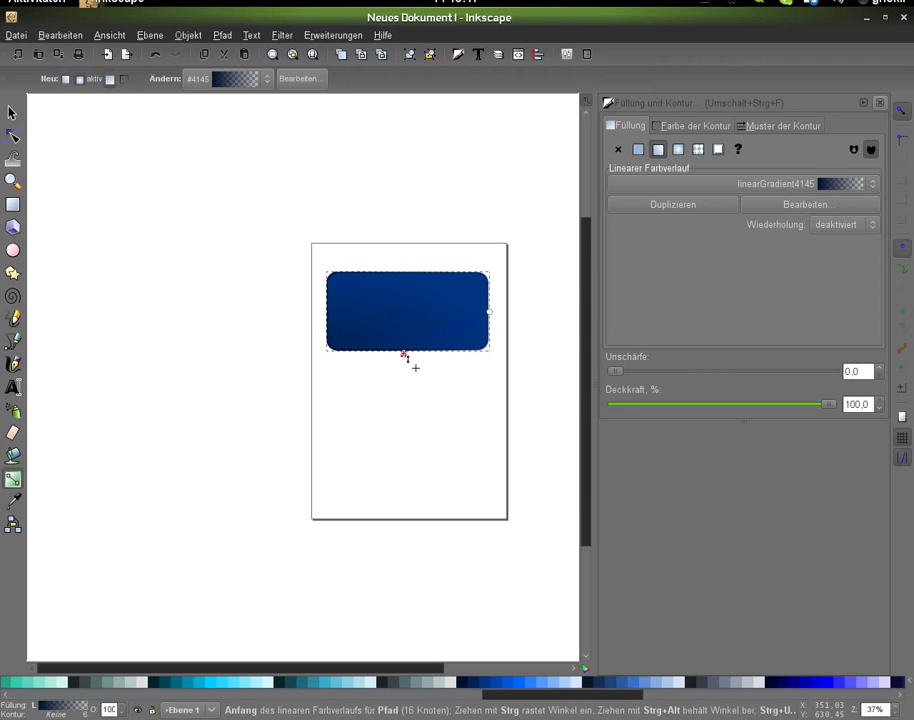
drag(404, 355, 412, 268)
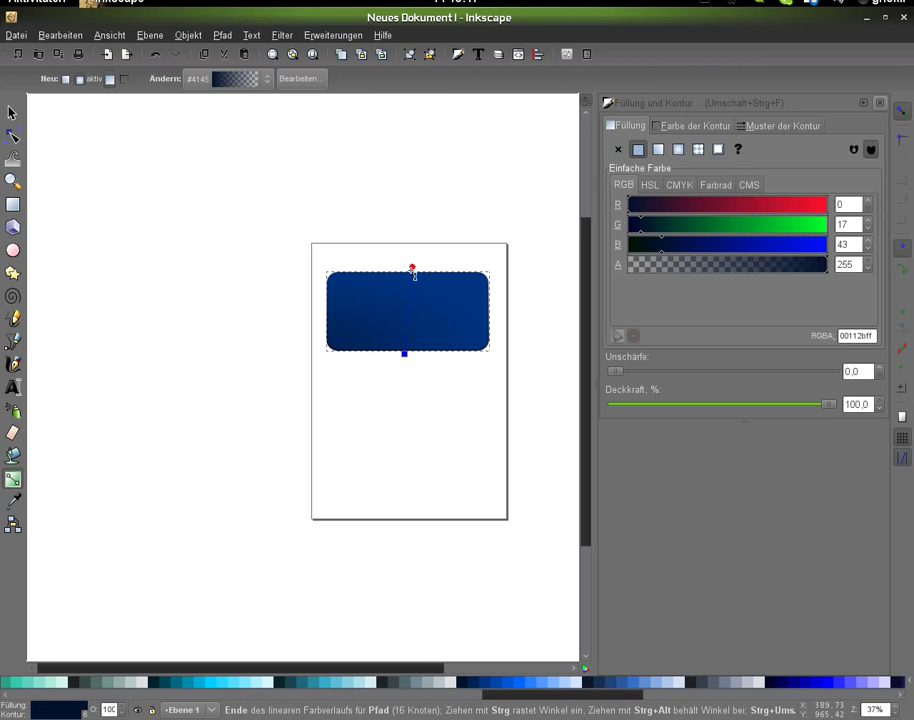
drag(412, 268, 403, 268)
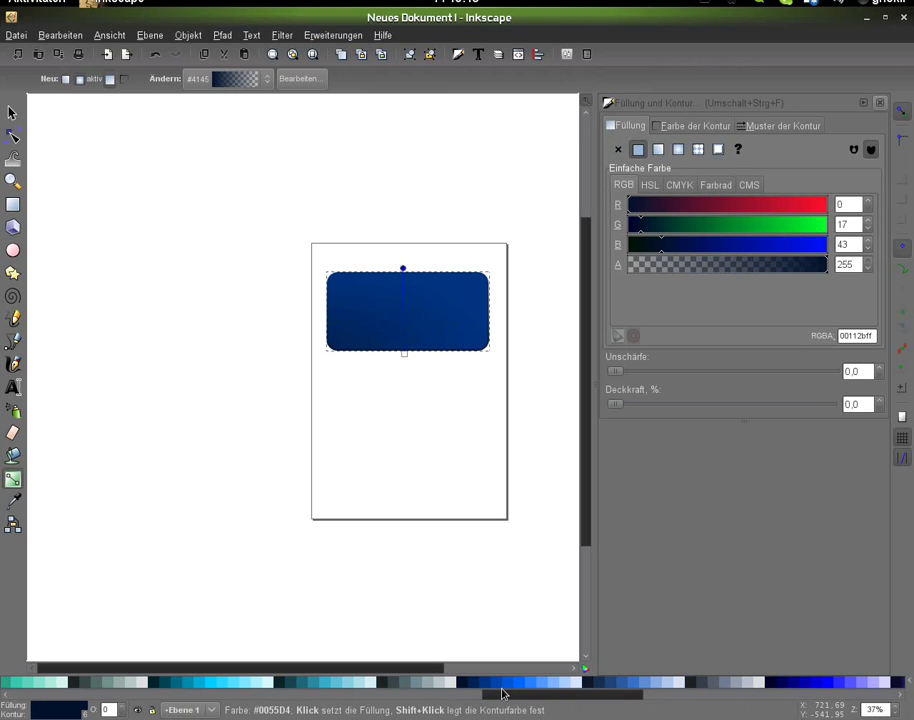
click(404, 354)
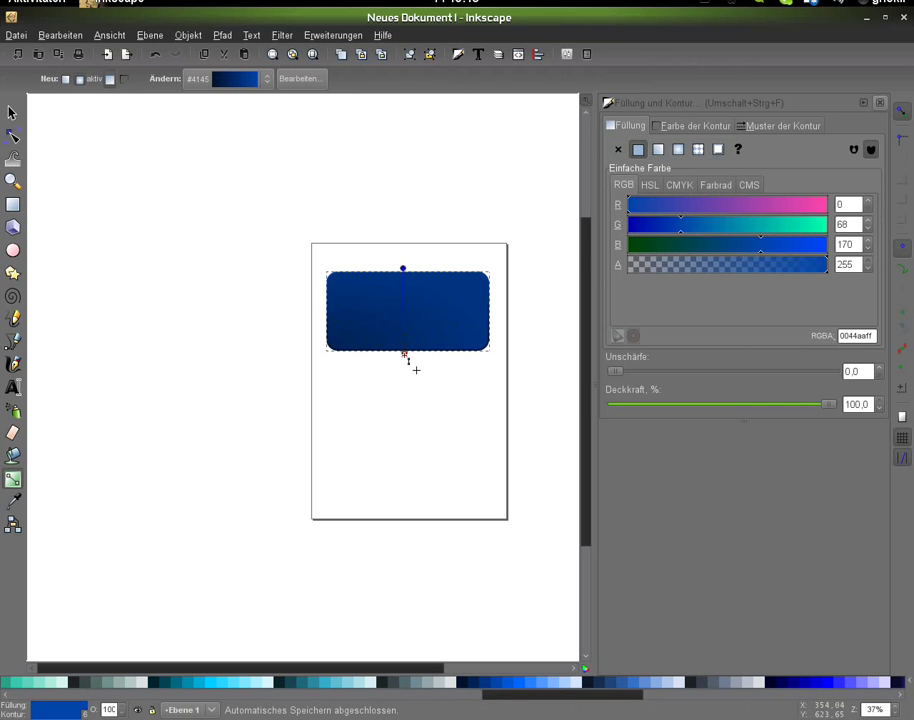
key(s)
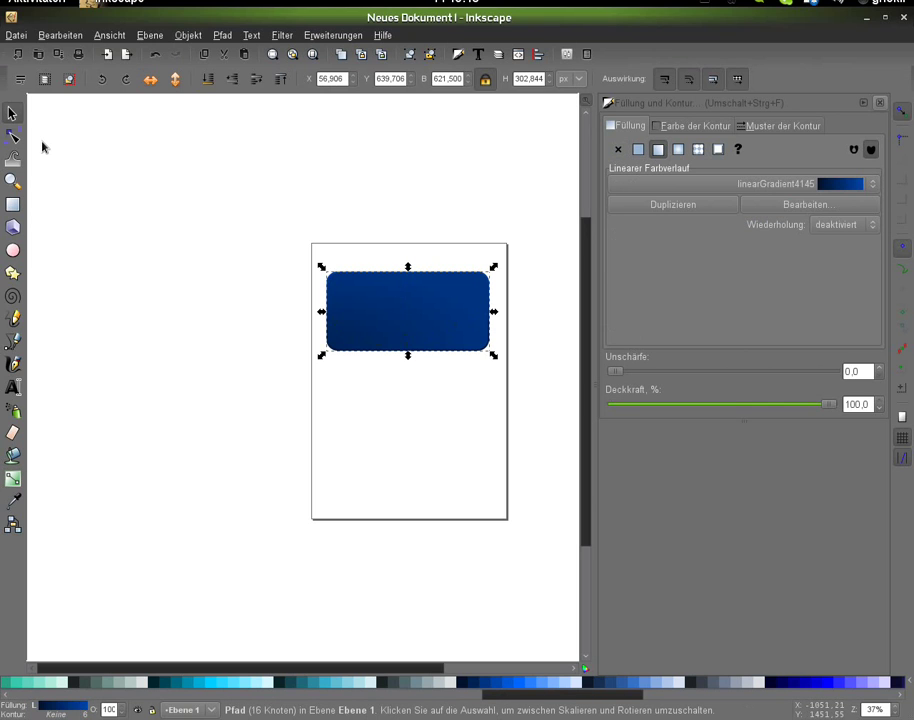
Draw a wide ellipse, about 1147 px, and position it over the button's upper half.
click(879, 102)
click(567, 265)
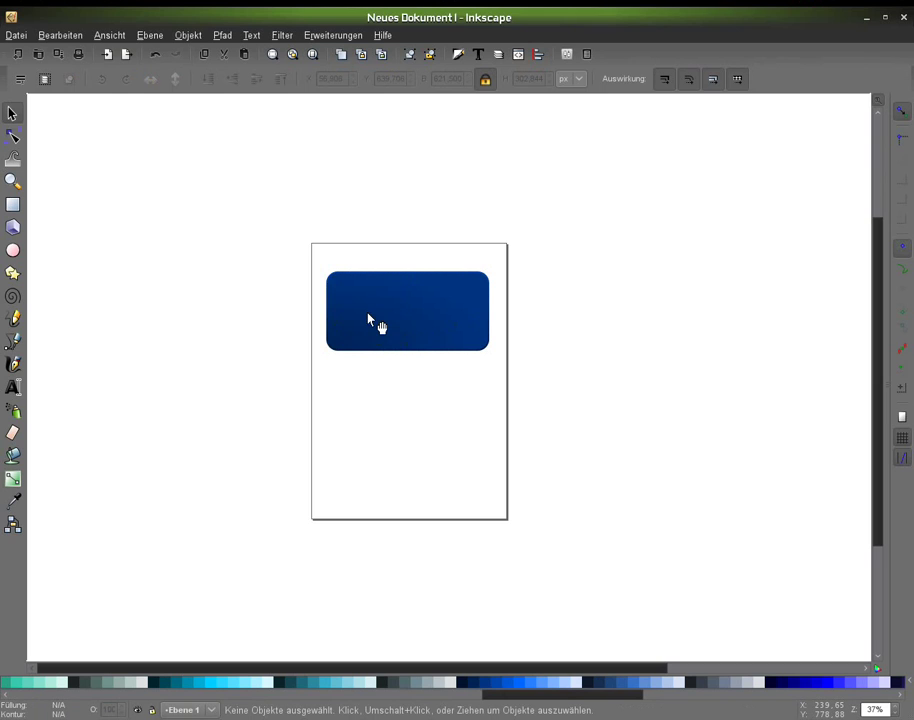
key(e)
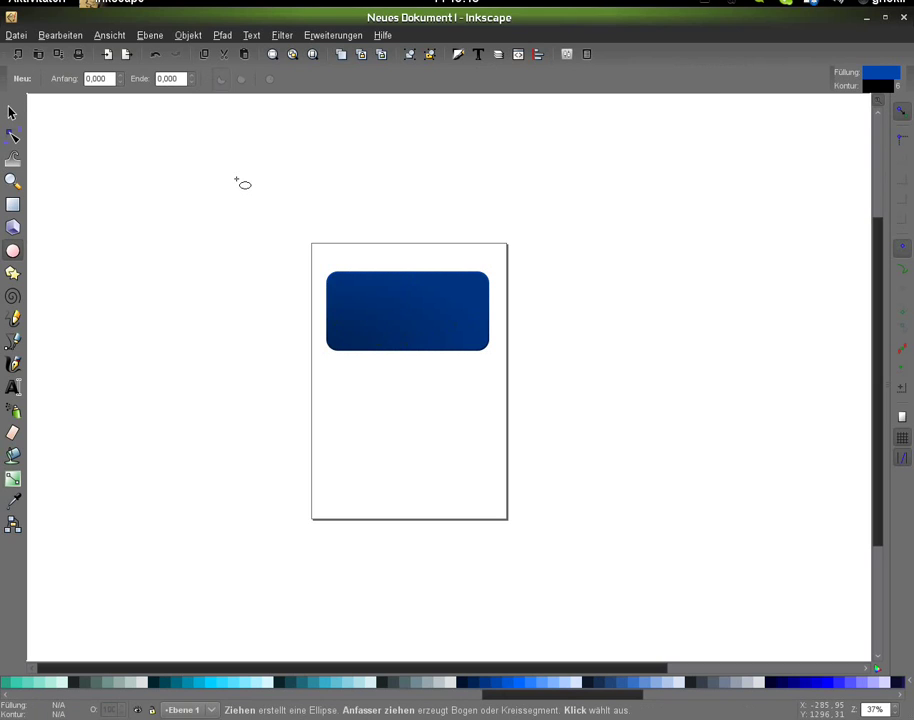
drag(236, 179, 535, 257)
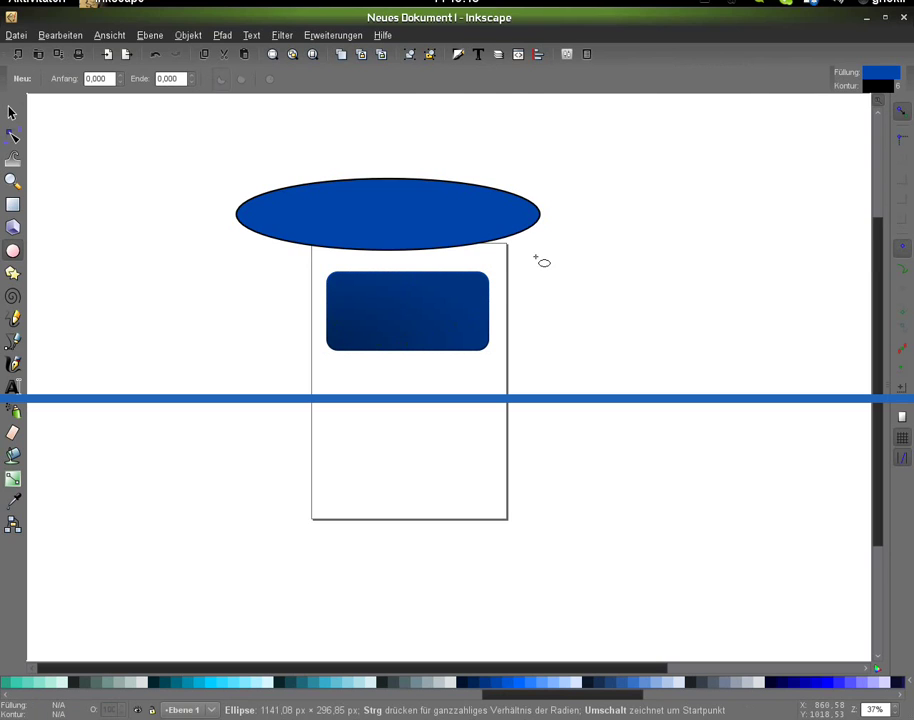
key(s)
drag(329, 227, 343, 272)
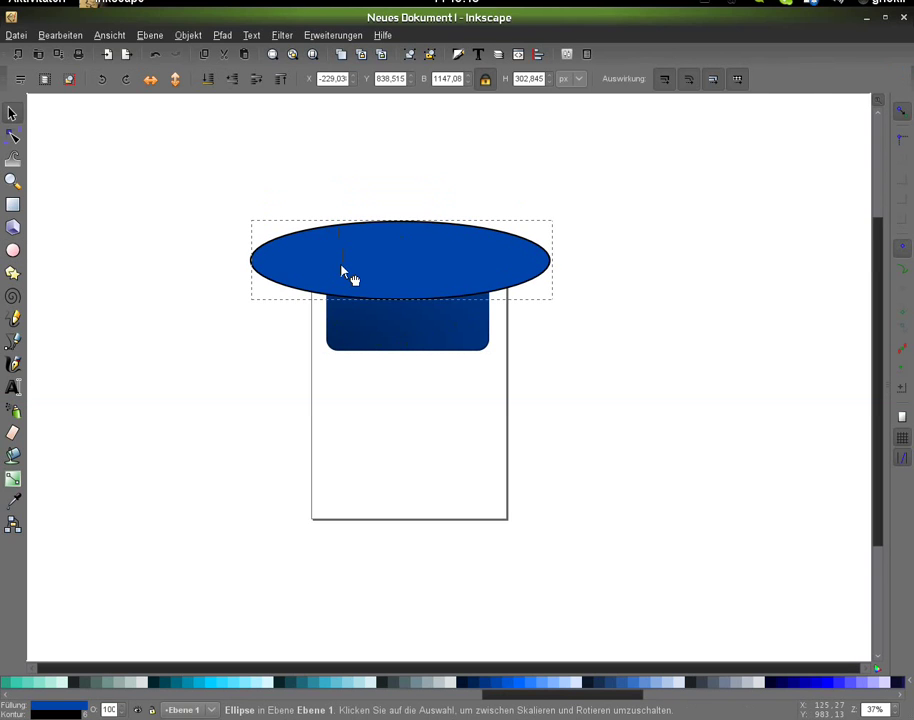
drag(341, 270, 354, 285)
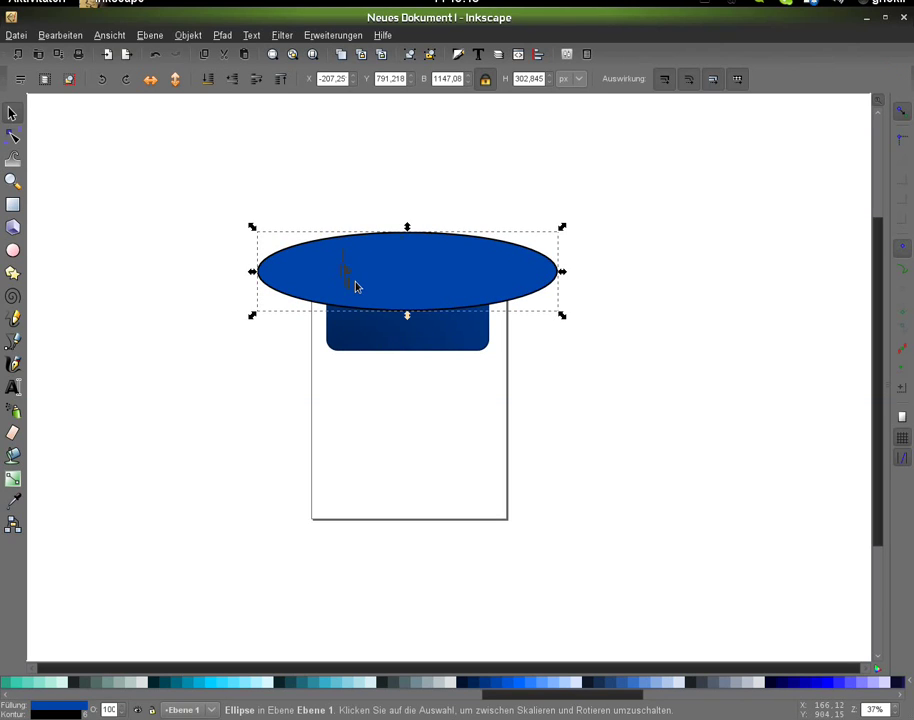
drag(355, 287, 381, 343)
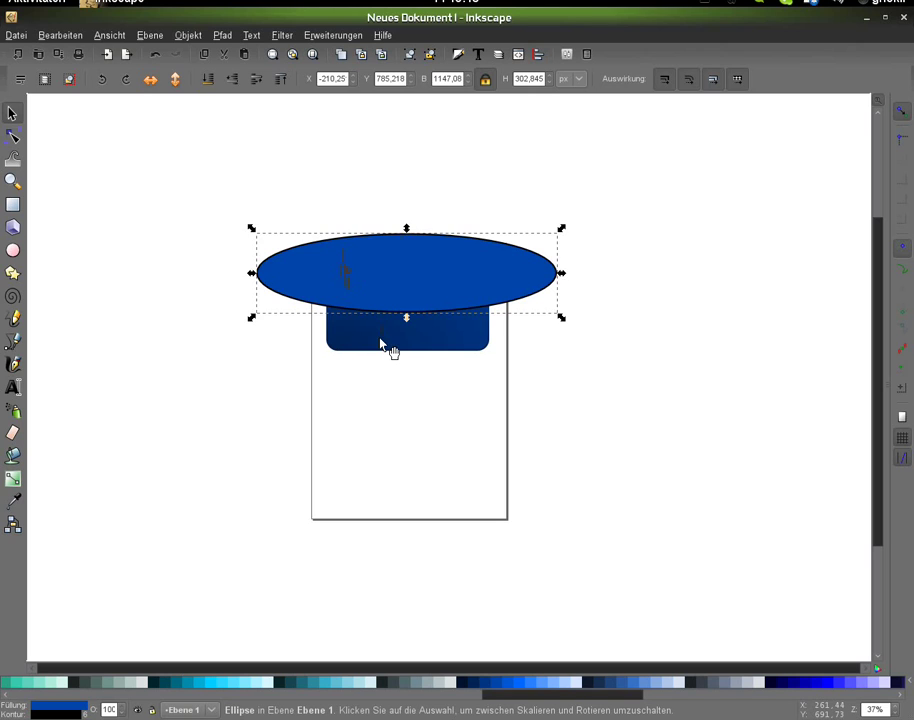
Raise the rounded rectangle above the ellipse and select both shapes.
click(380, 343)
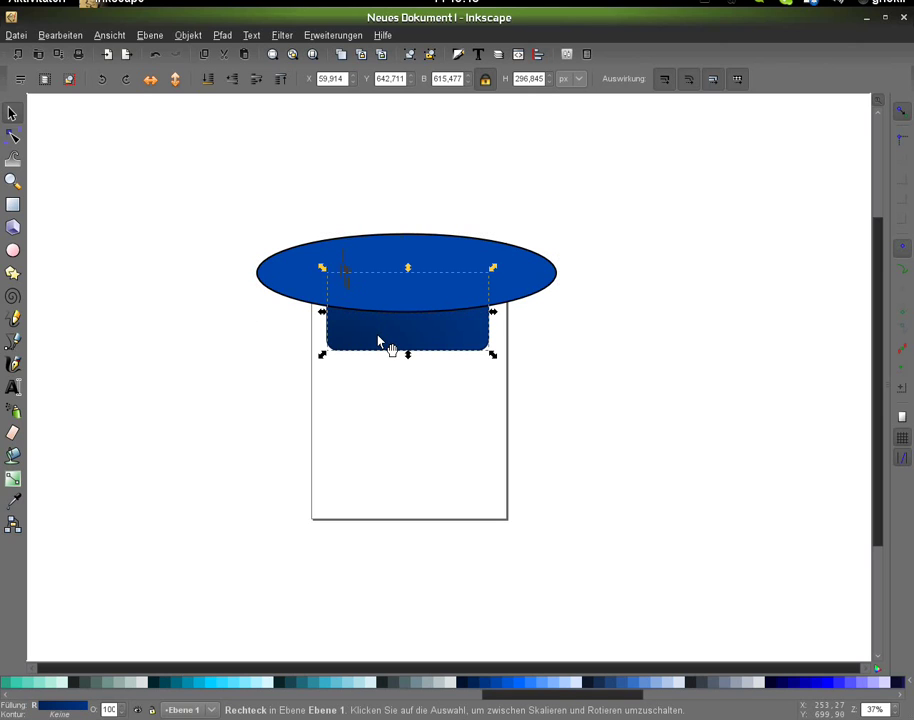
key(Page_Up)
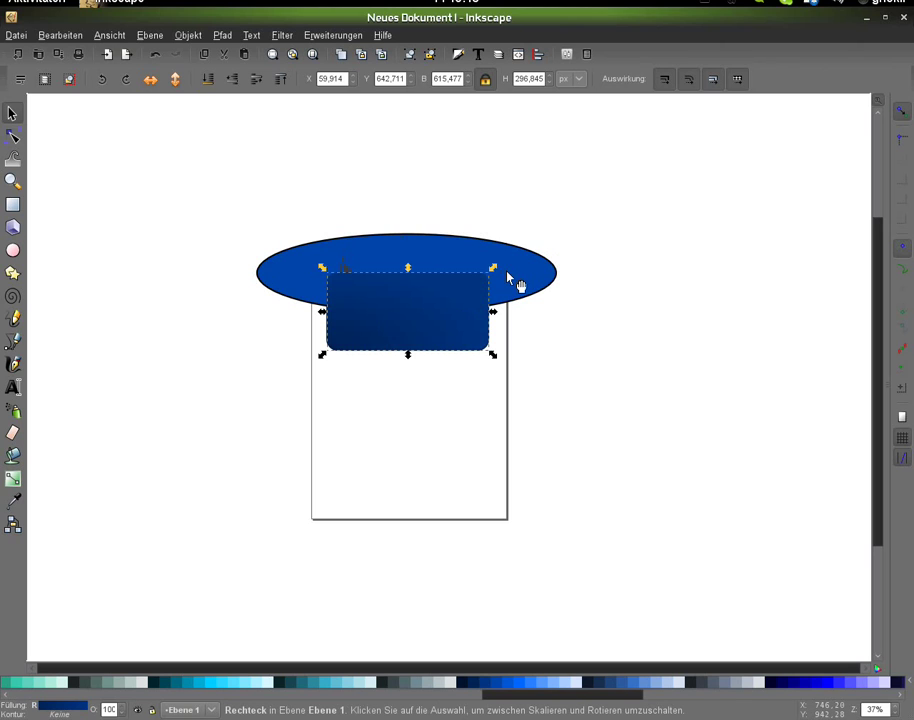
shift+click(525, 266)
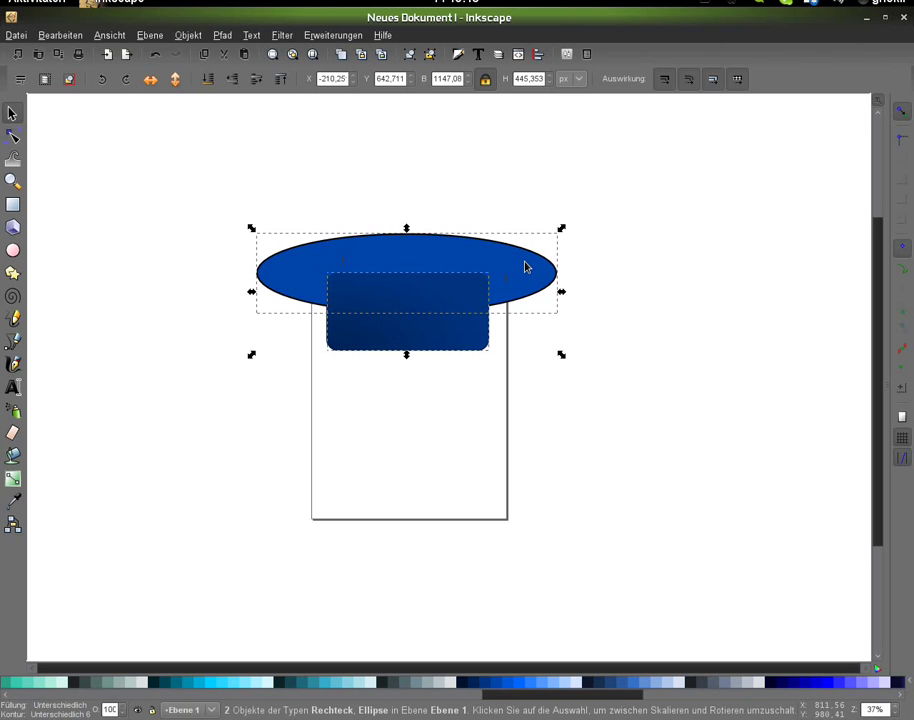
Intersect the ellipse with the button, filling the result white with no outline.
key(ctrl)
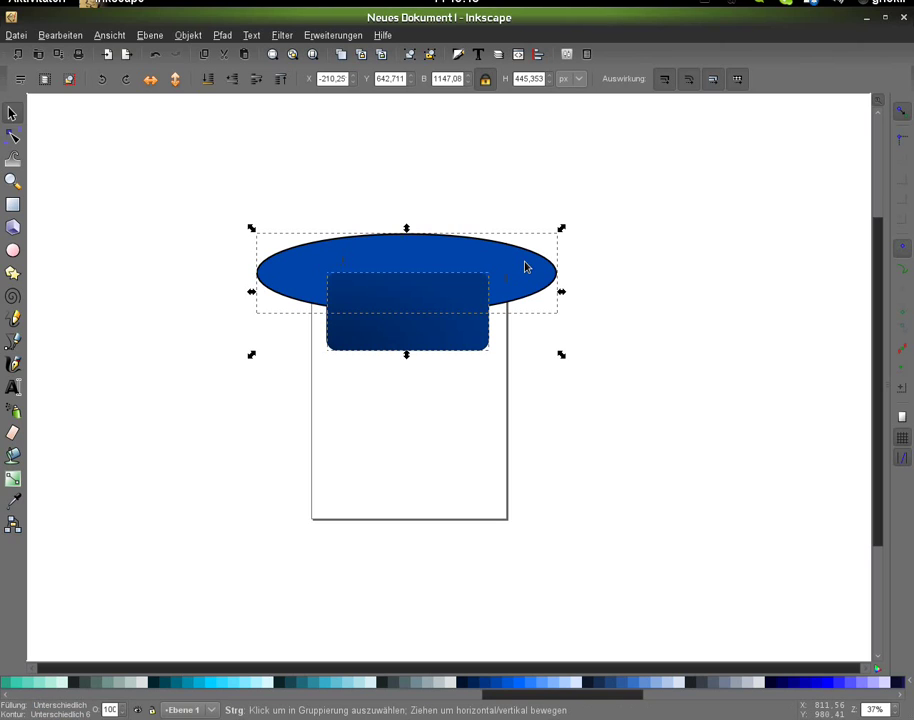
key(ctrl+asterisk)
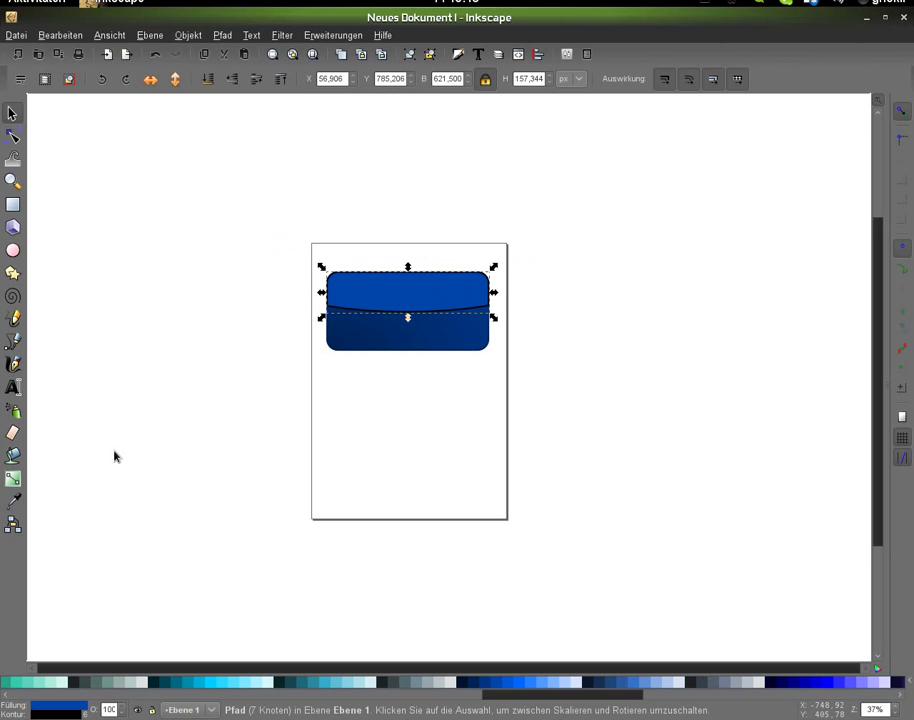
scroll(147, 680, up, 5)
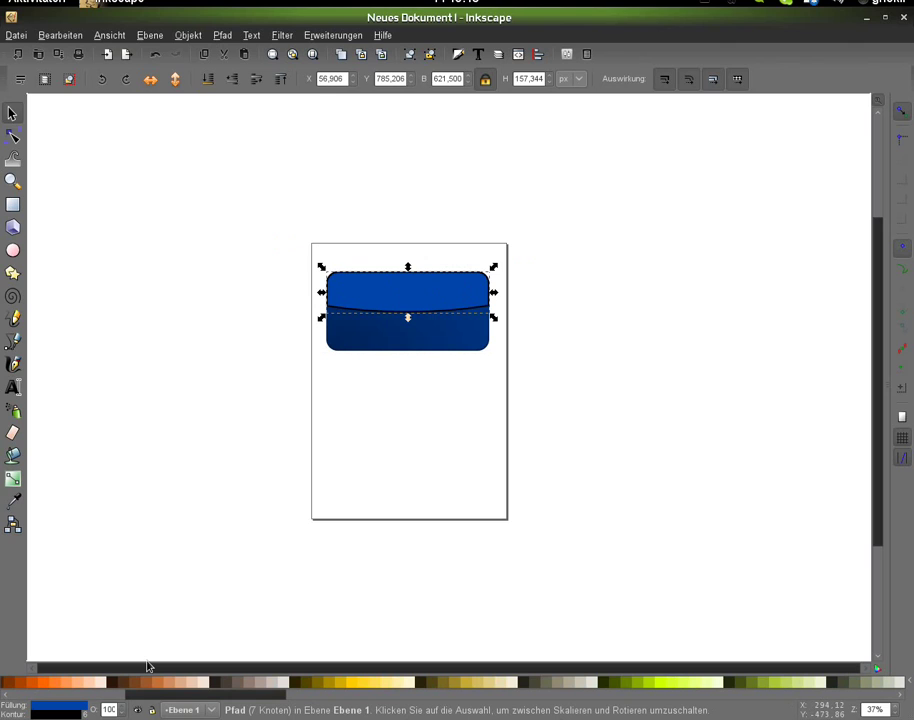
scroll(147, 682, up, 3)
click(160, 682)
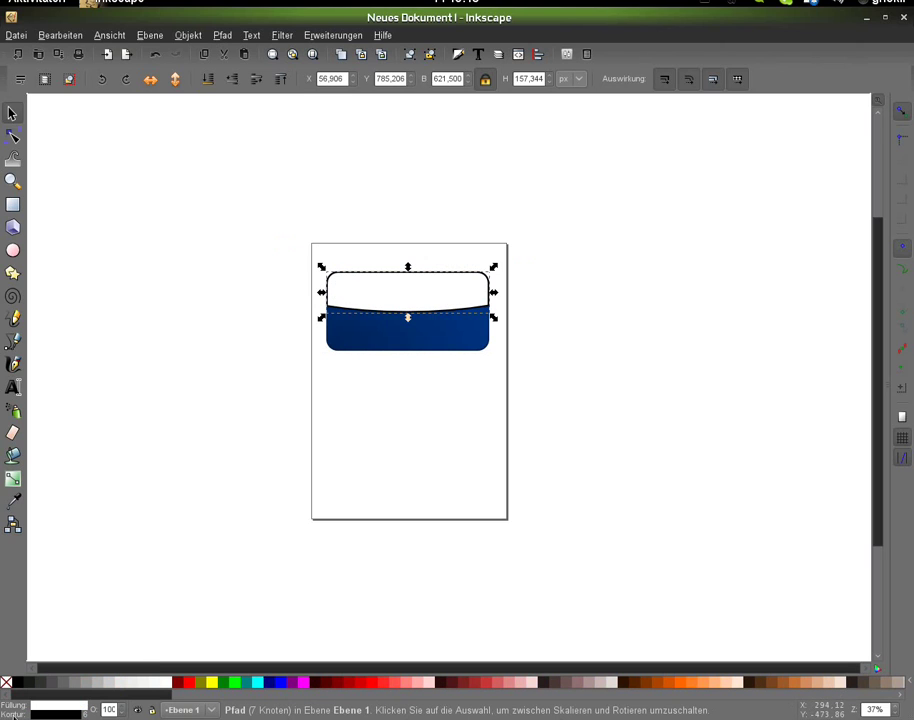
shift+click(6, 682)
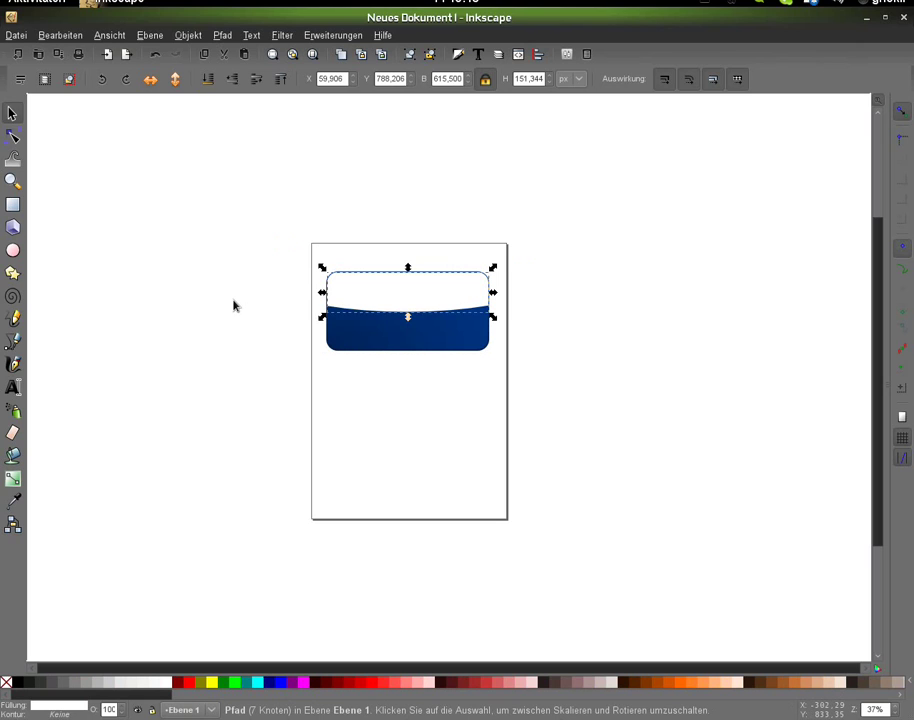
click(13, 480)
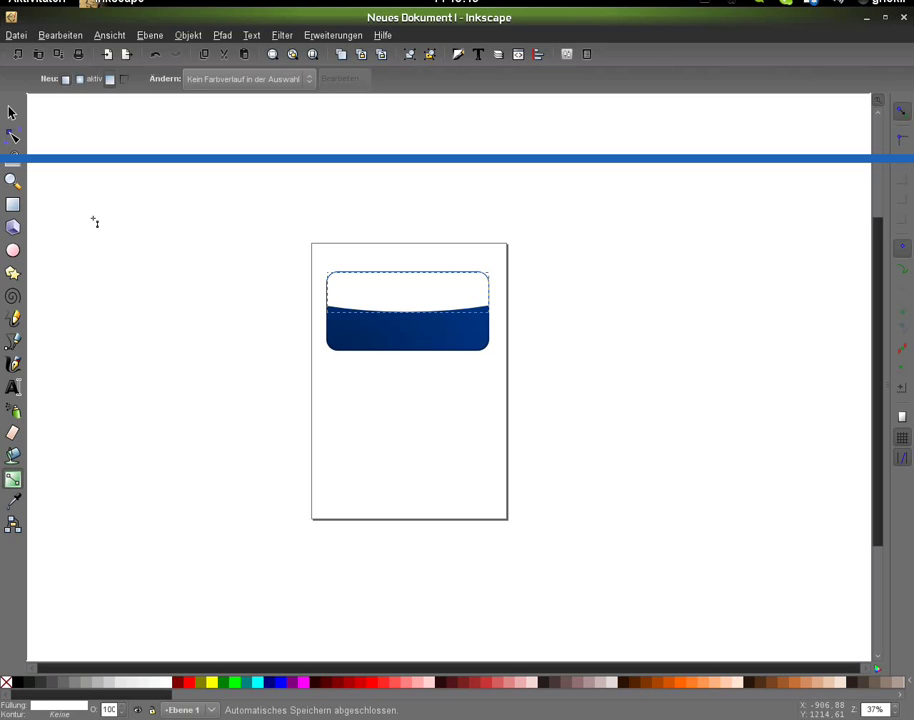
Give the highlight a vertical white-to-transparent linear gradient starting at its top edge.
double_click(337, 305)
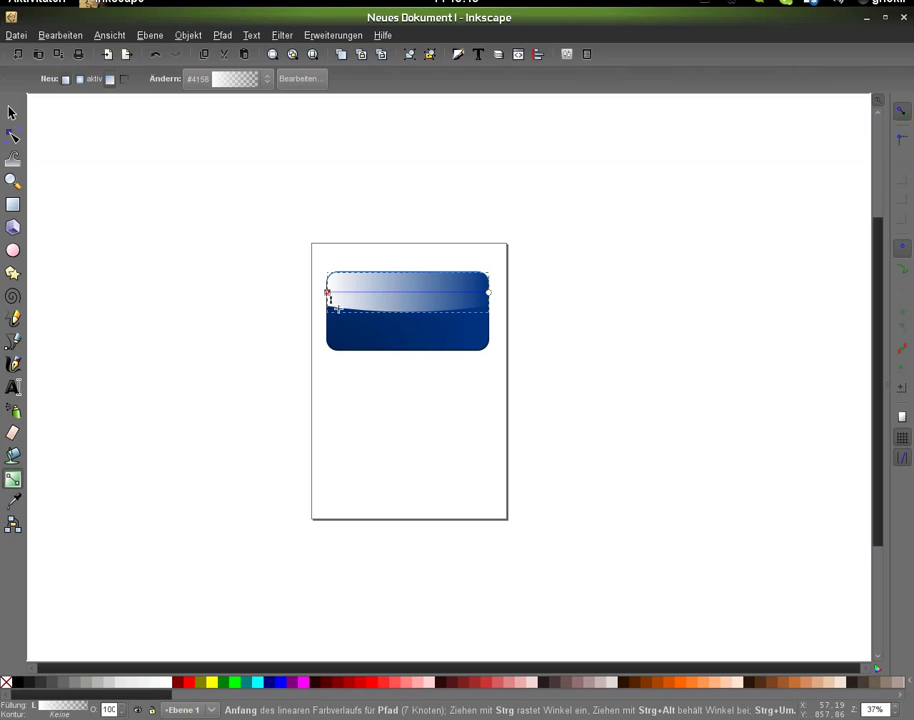
drag(327, 292, 404, 245)
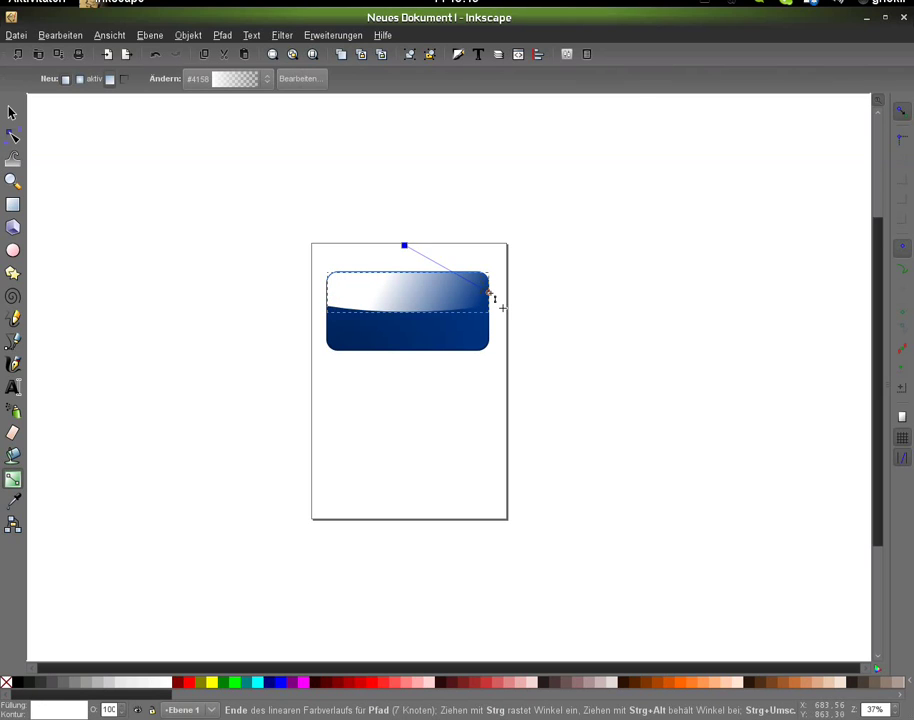
drag(489, 293, 404, 321)
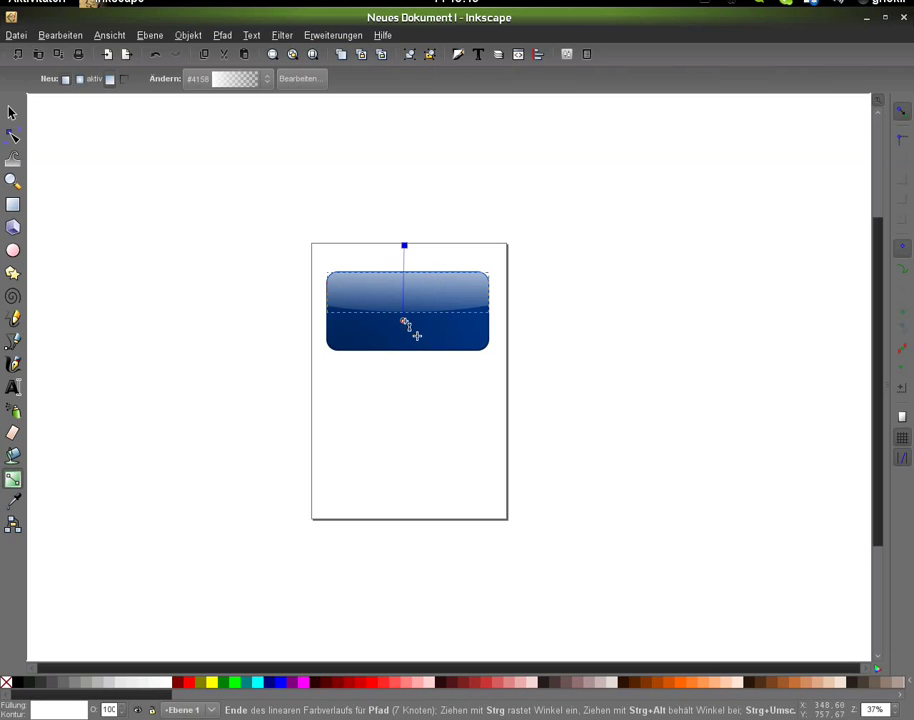
click(404, 322)
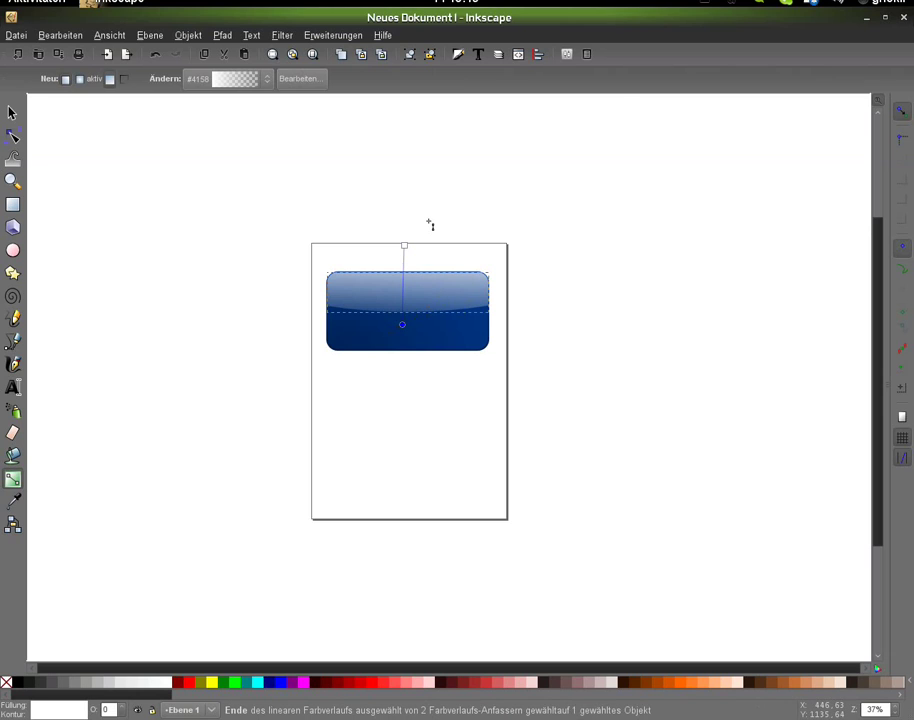
drag(404, 245, 395, 256)
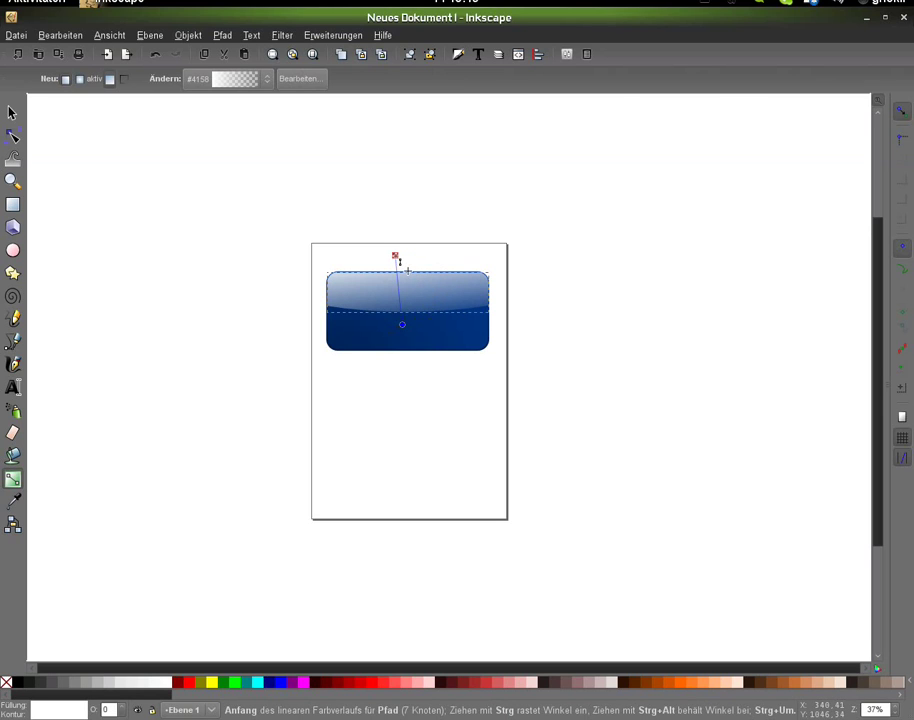
drag(395, 256, 402, 266)
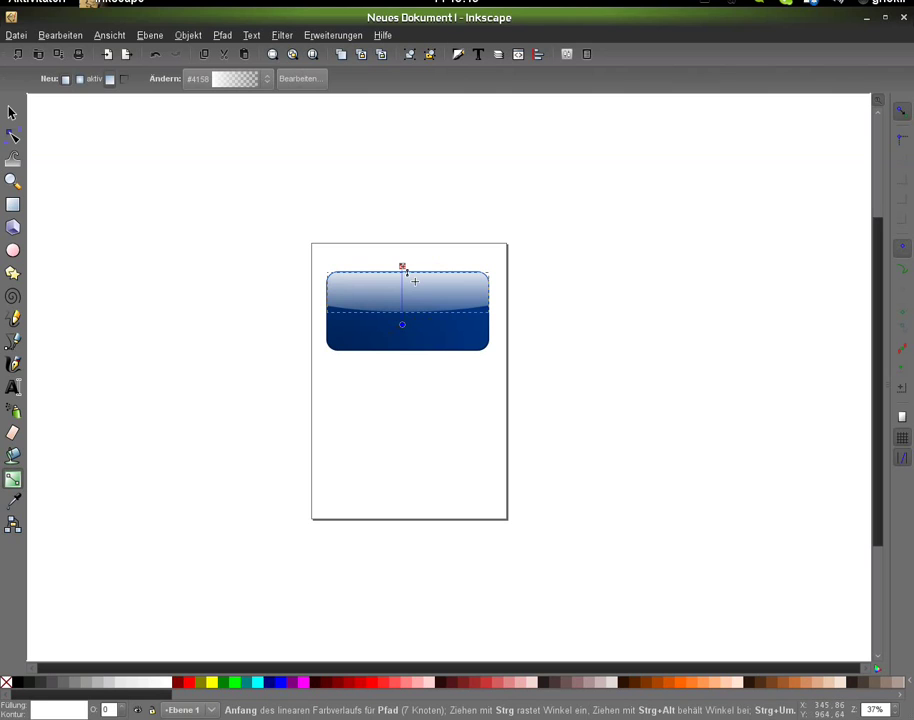
click(13, 114)
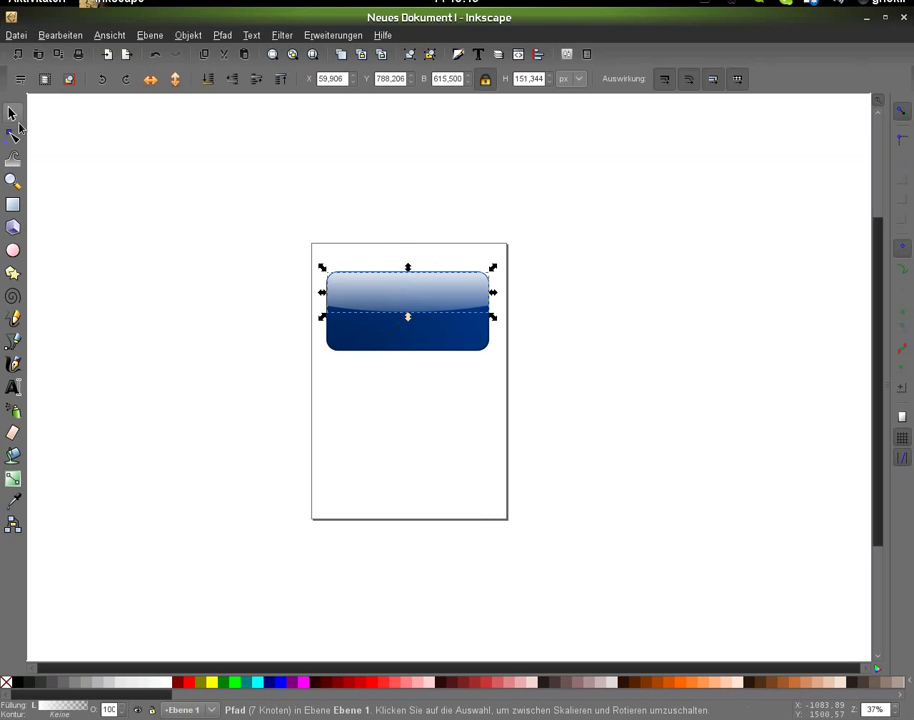
key(ctrl+z)
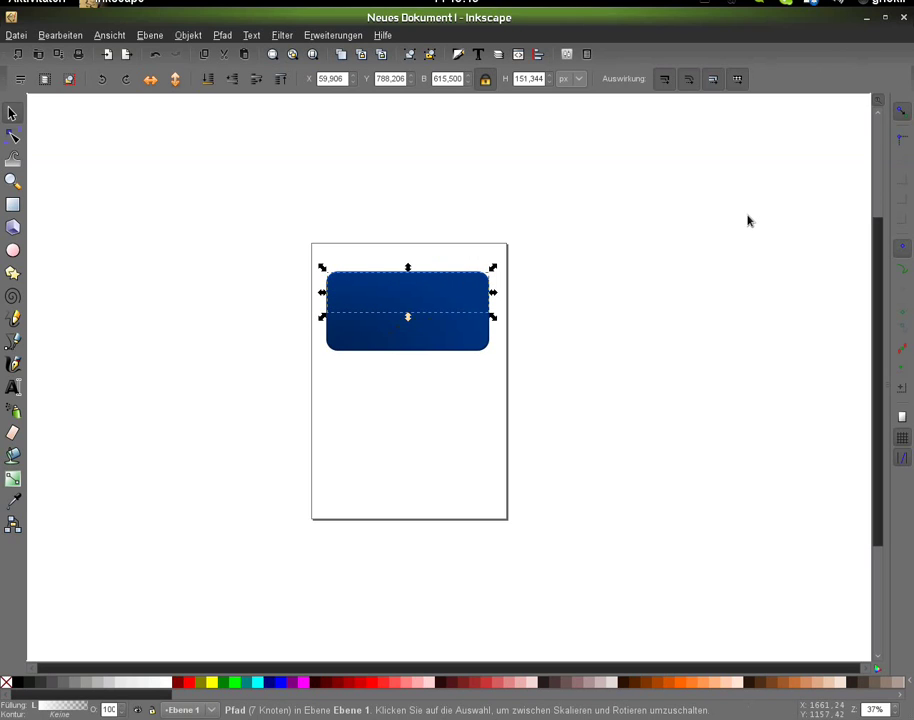
click(428, 186)
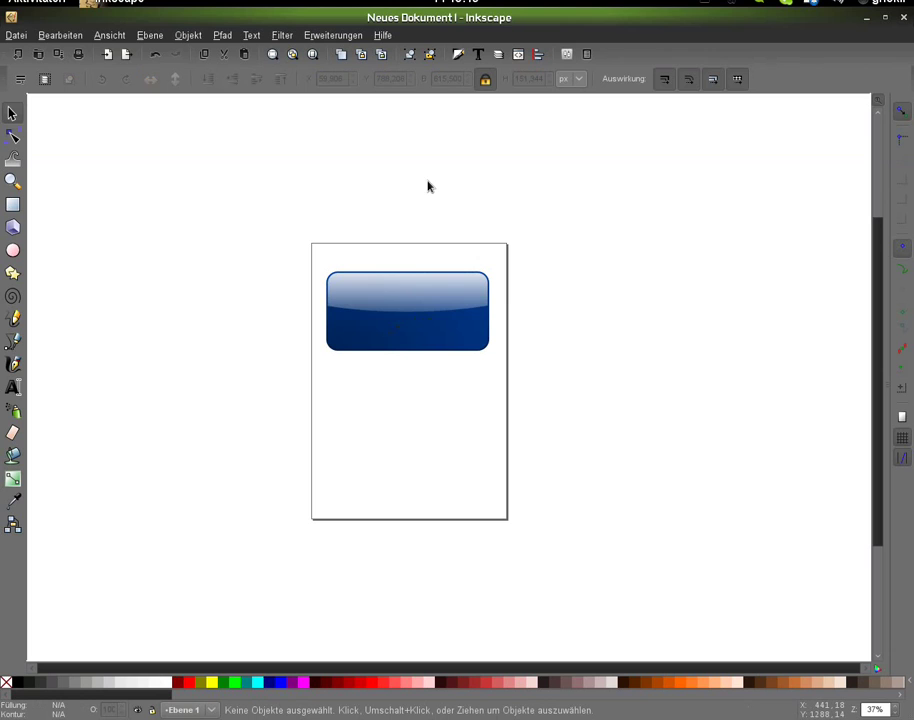
Type the label 'HIT ME' beside the page and set it in bold Arial.
key(t)
click(240, 505)
text(Hi)
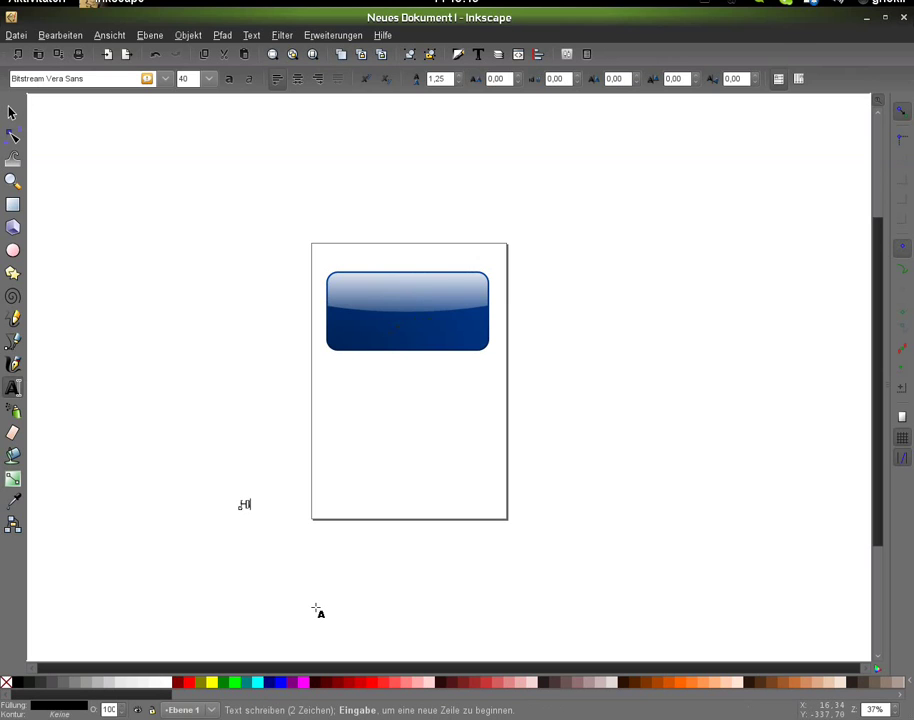
text(T ME)
key(F1)
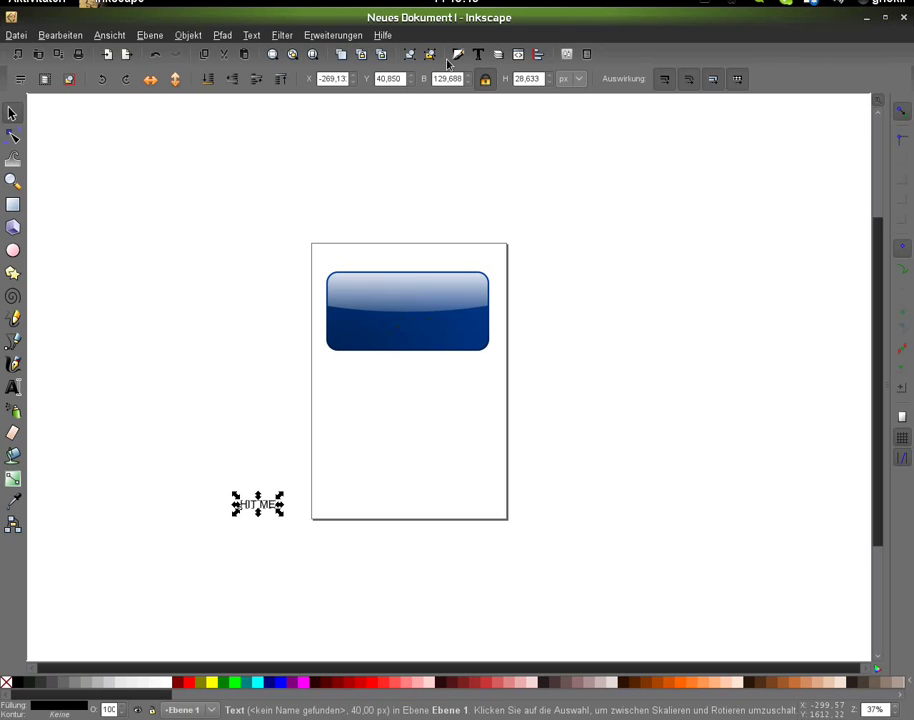
key(ctrl+shift+t)
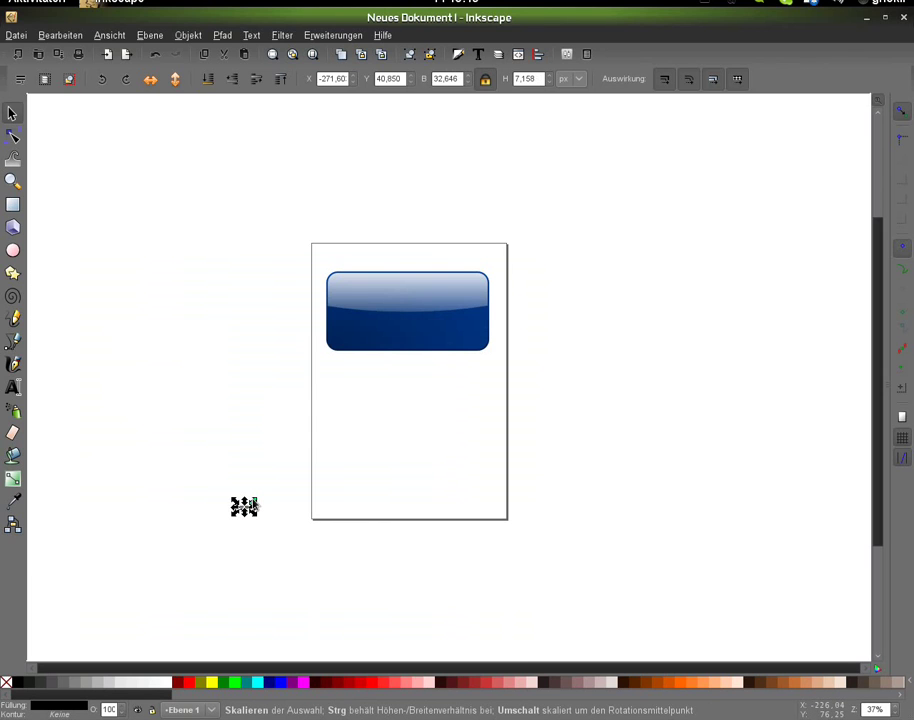
Enlarge the HIT ME label, make it light grey and centre it on the blue button.
drag(252, 505, 386, 470)
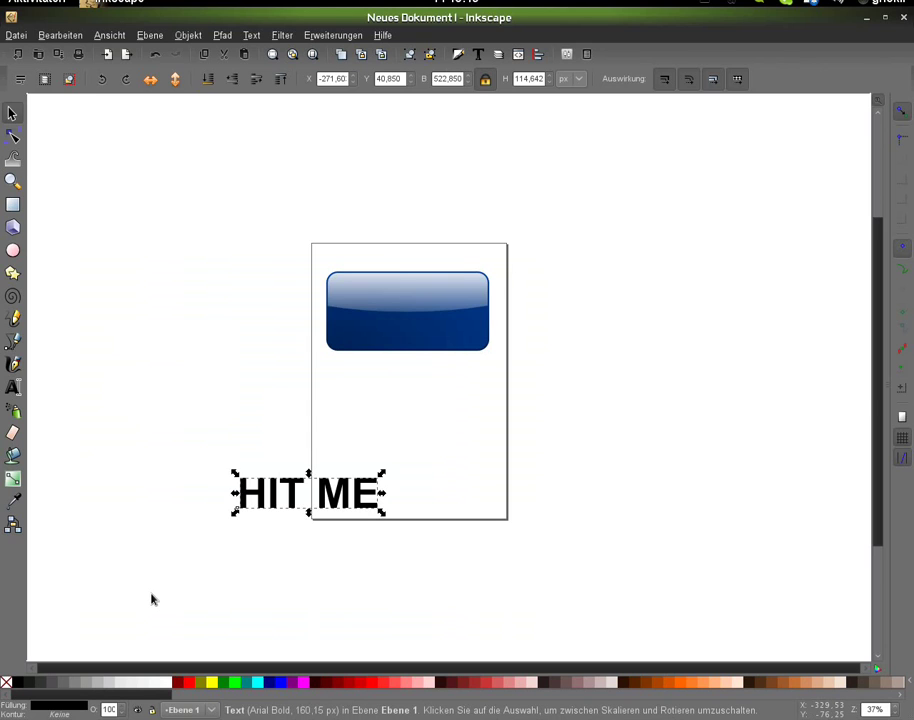
click(148, 682)
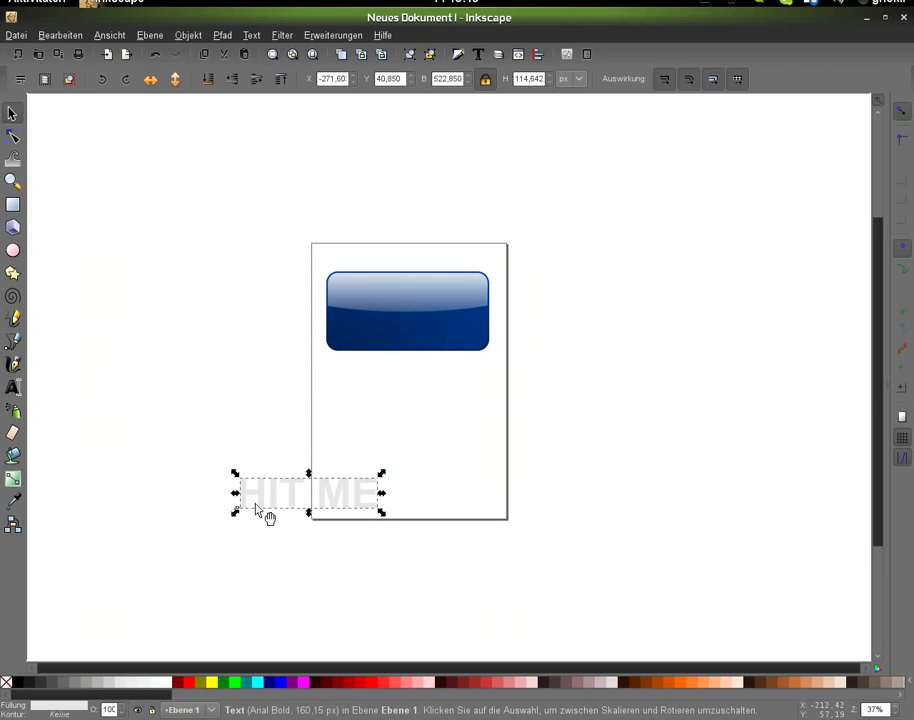
drag(256, 510, 396, 326)
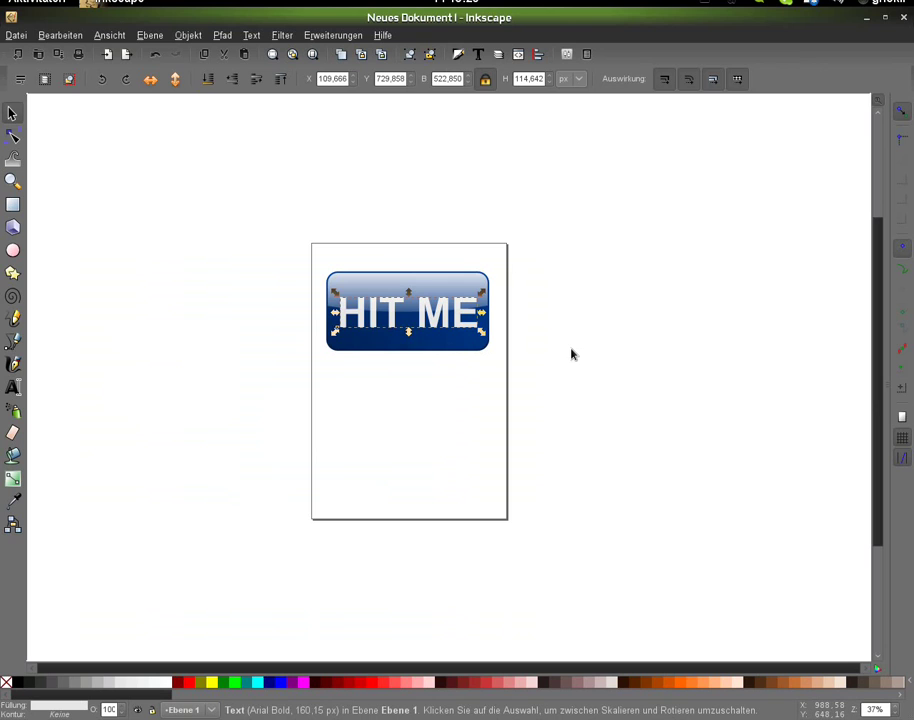
click(446, 413)
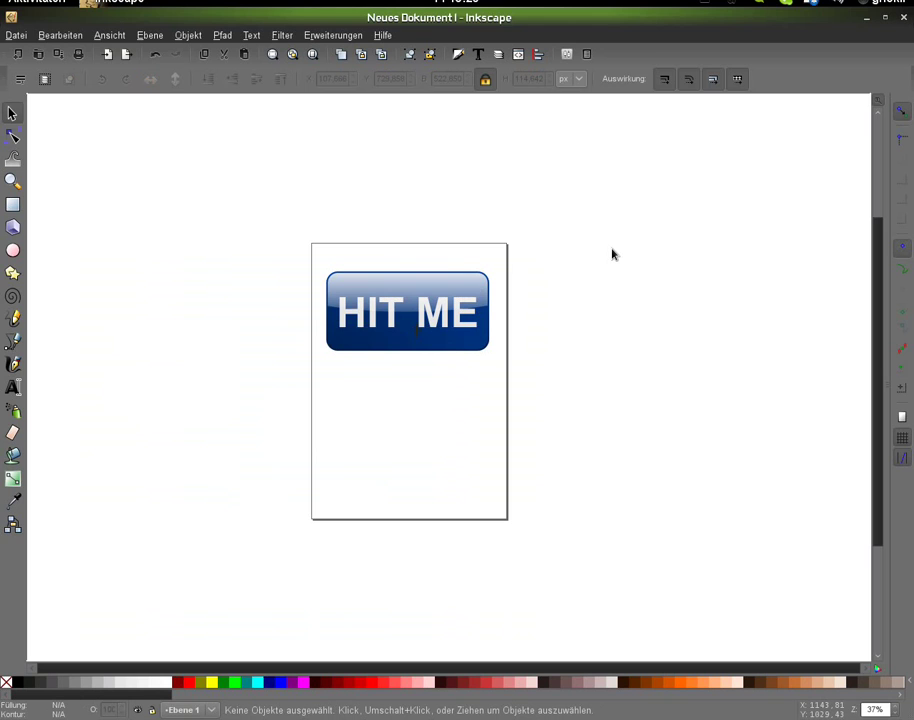
Duplicate the blue rounded rectangle, fill the copy black and blur it into a soft shadow.
click(470, 340)
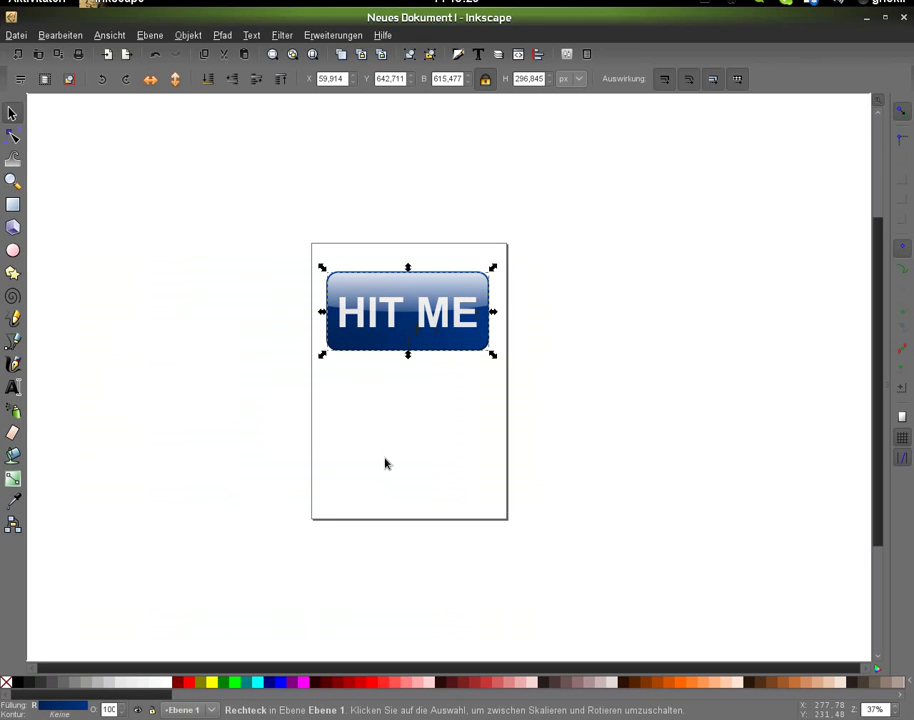
key(Home)
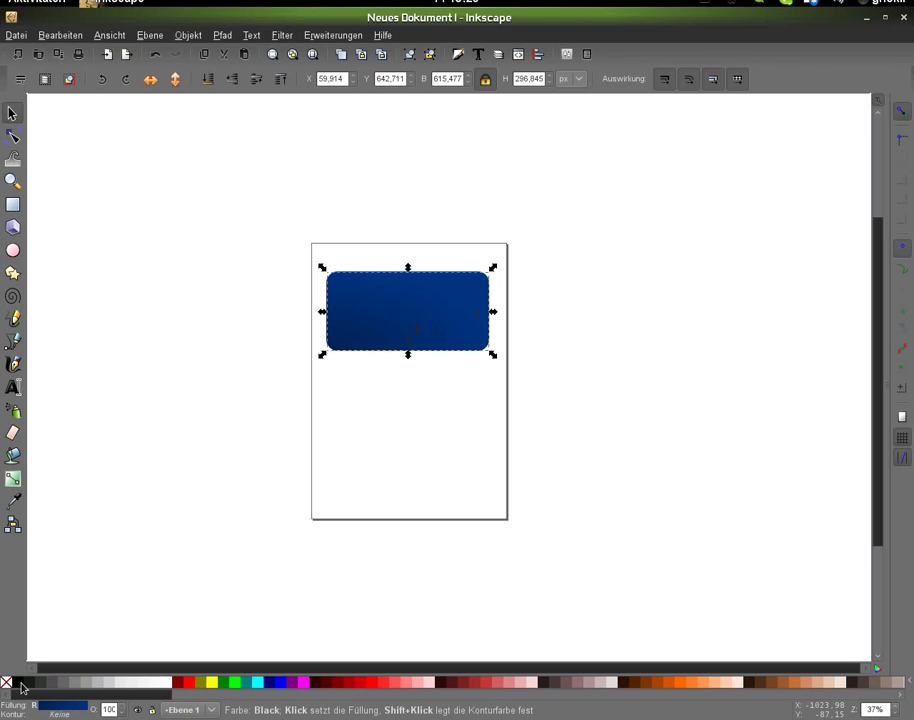
double_click(22, 684)
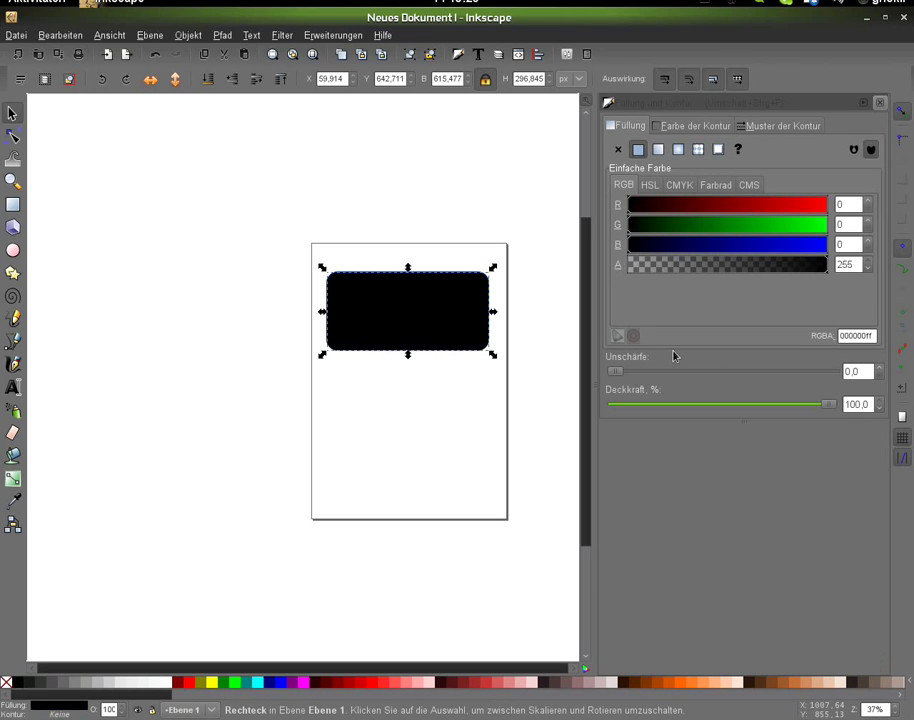
click(857, 371)
click(879, 103)
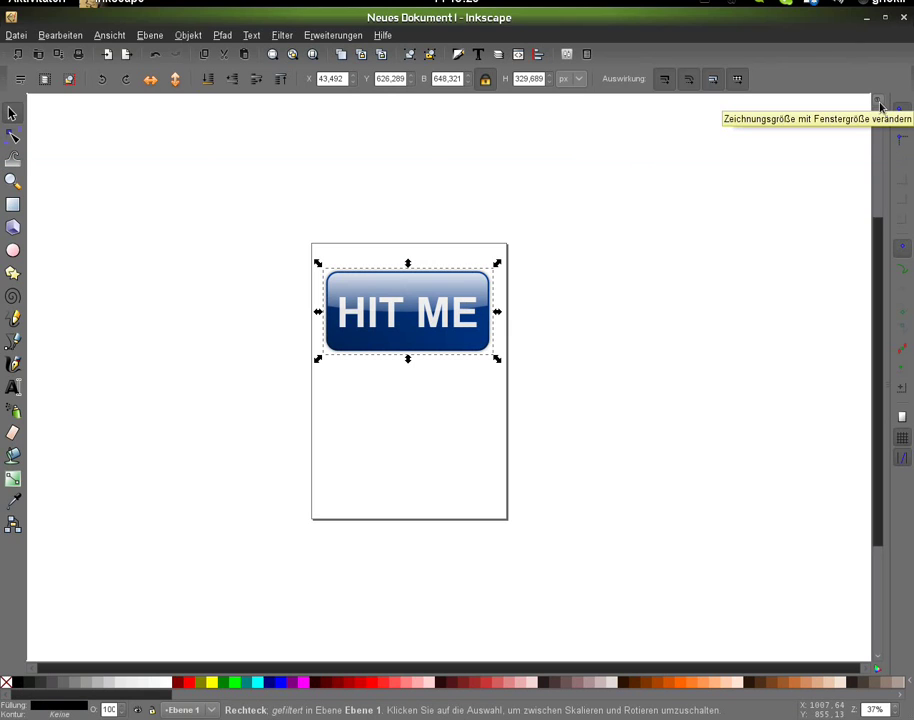
Rubber-band select every button part and drag them off the page to the upper right.
drag(258, 220, 545, 371)
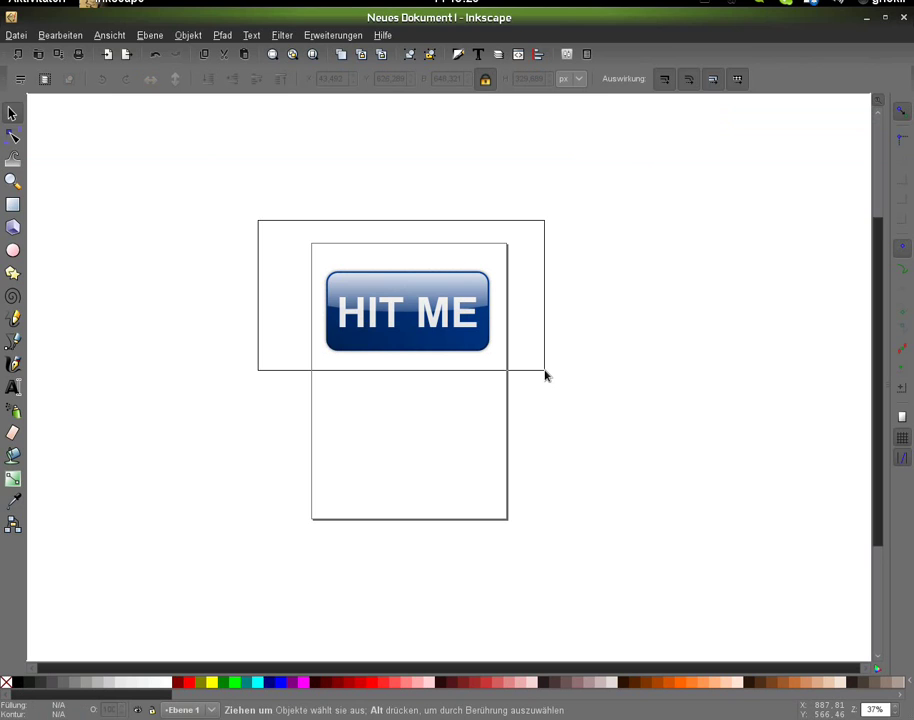
drag(545, 371, 546, 372)
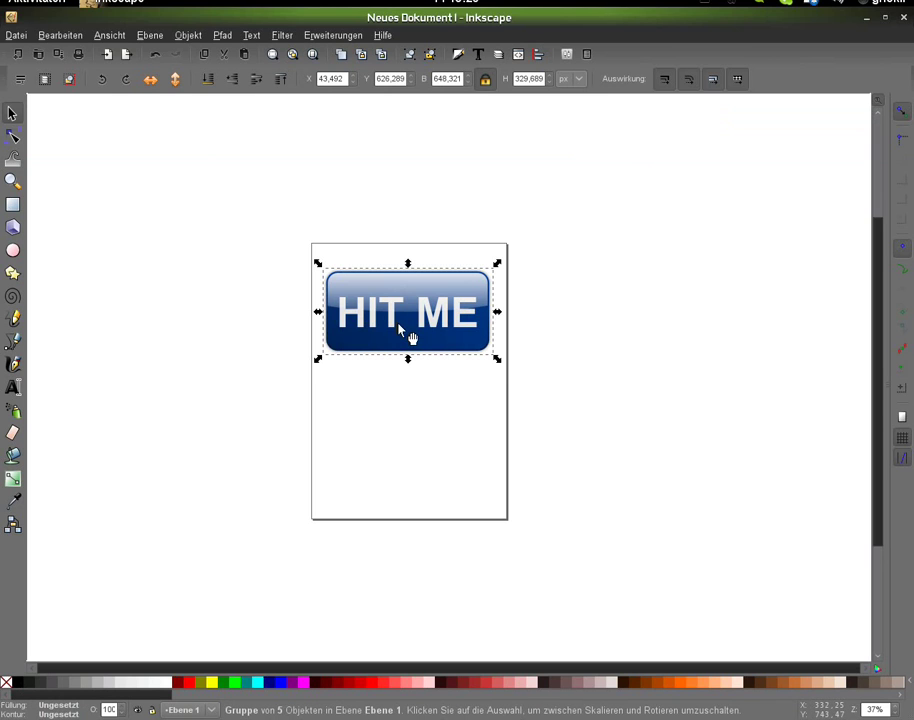
drag(398, 330, 716, 184)
click(458, 222)
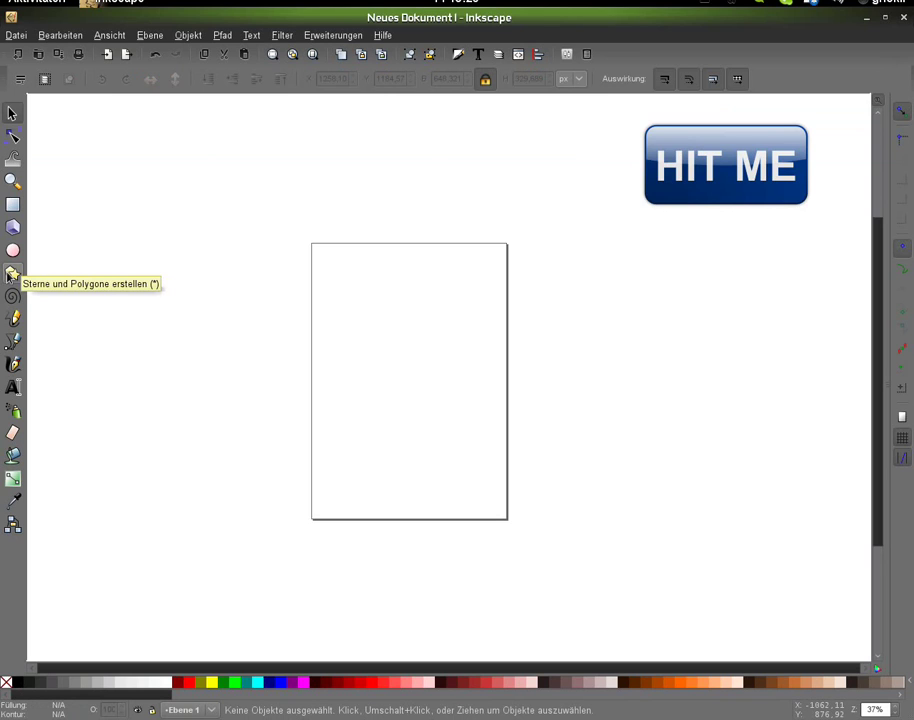
Draw a black 38-point star near the page's upper centre.
click(12, 273)
drag(357, 304, 373, 321)
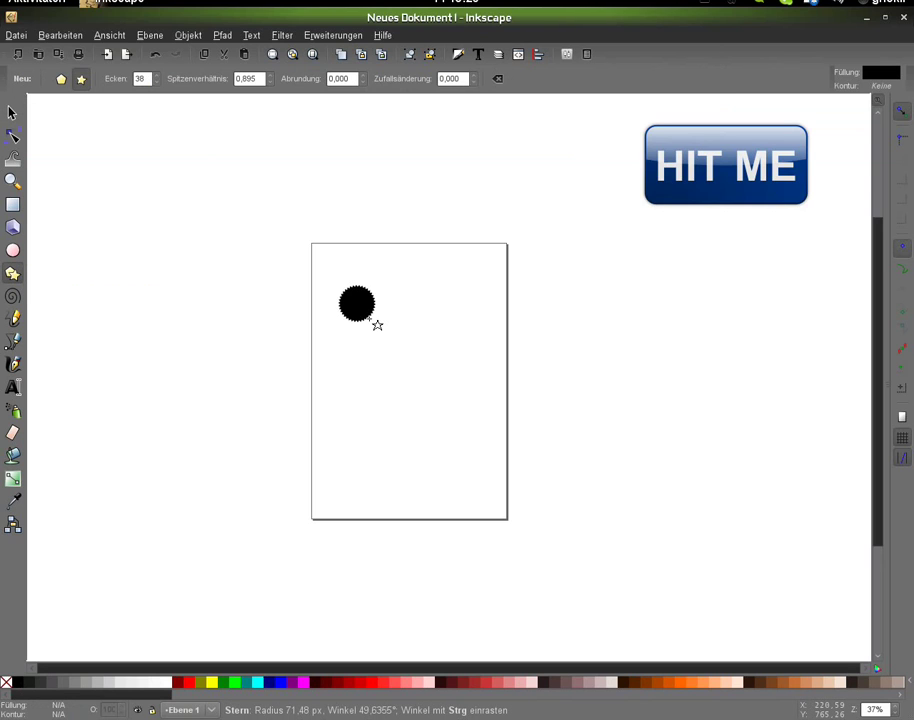
drag(372, 320, 378, 326)
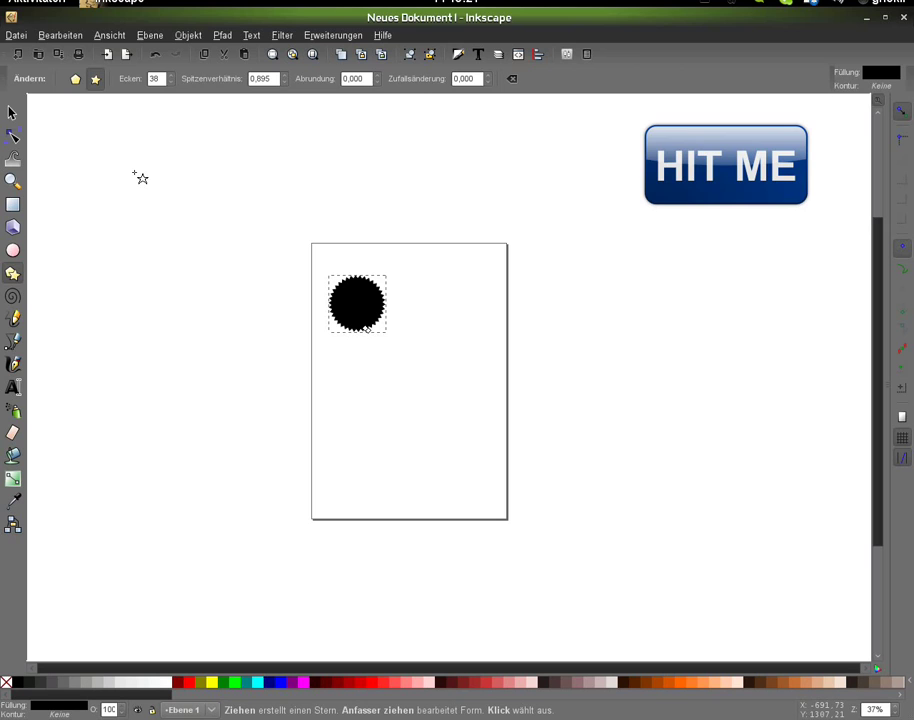
key(s)
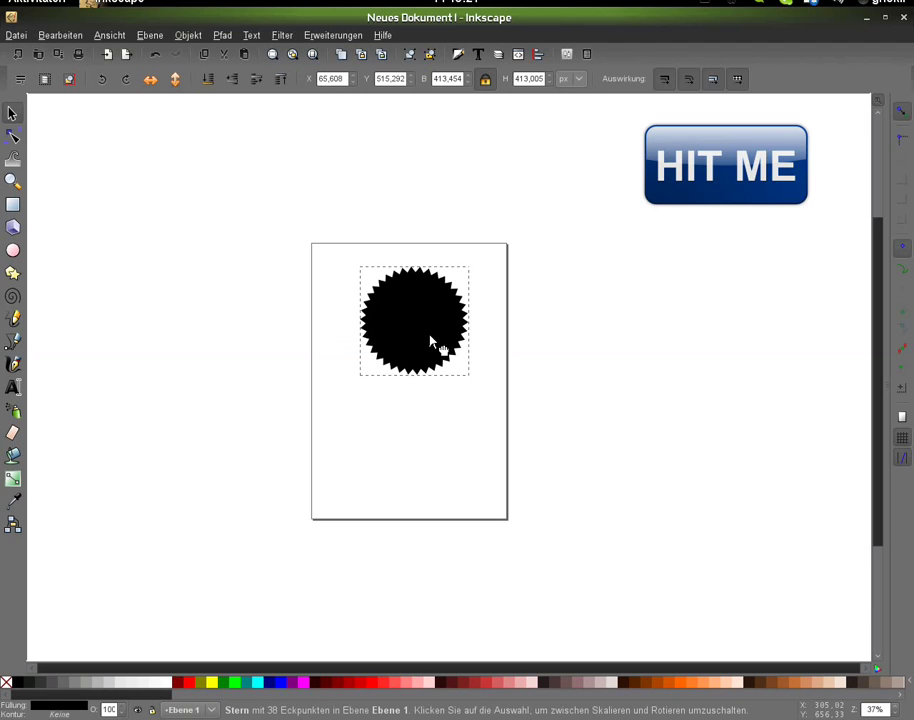
Drag the star's inner-radius handle inward to deepen and sharpen its points.
key(n)
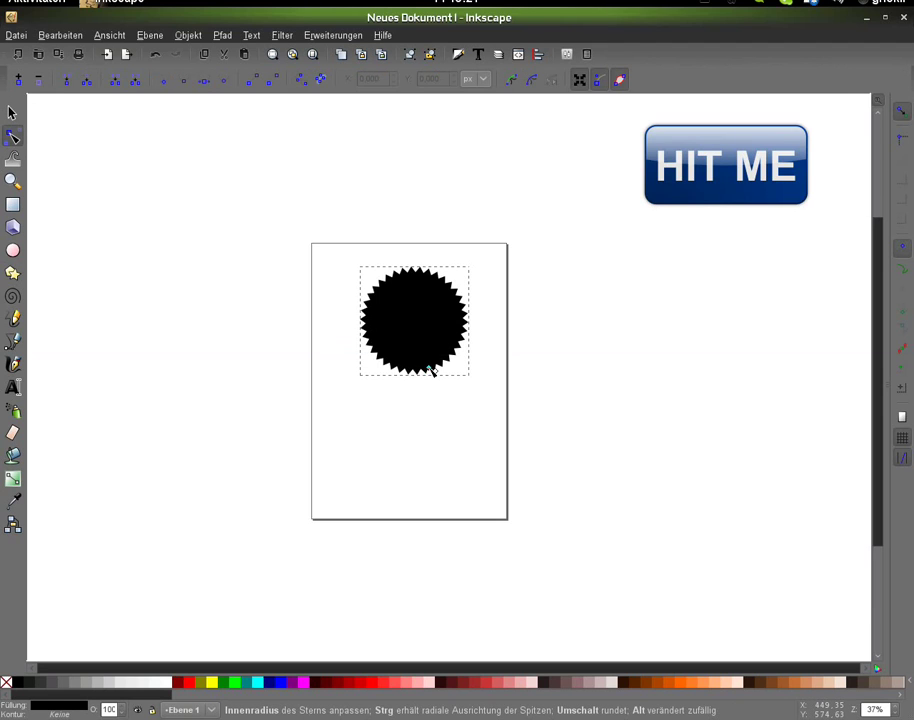
drag(431, 371, 428, 365)
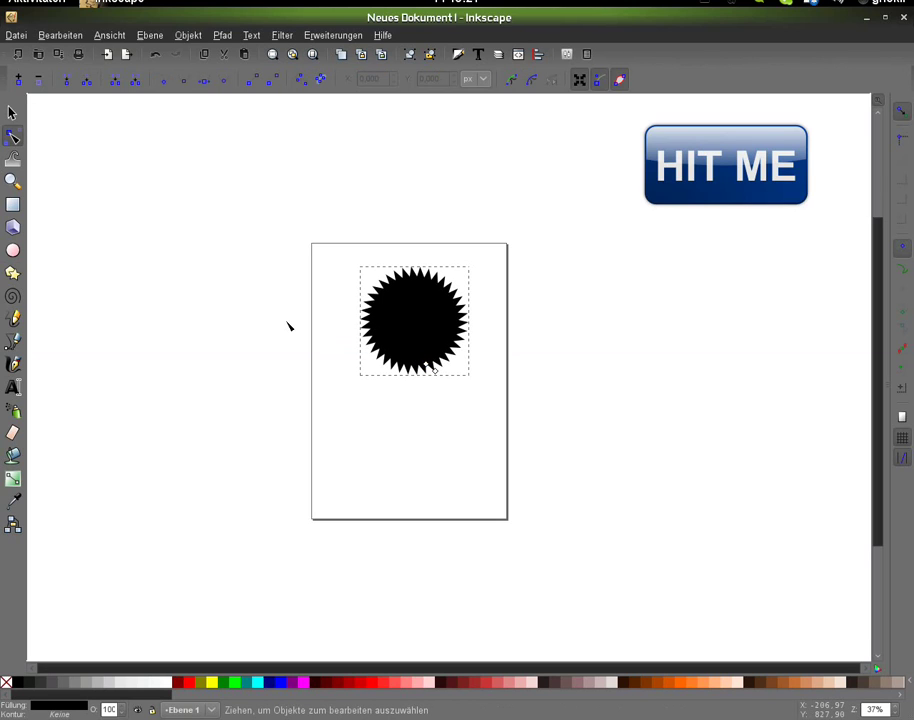
key(plus)
key(plus)
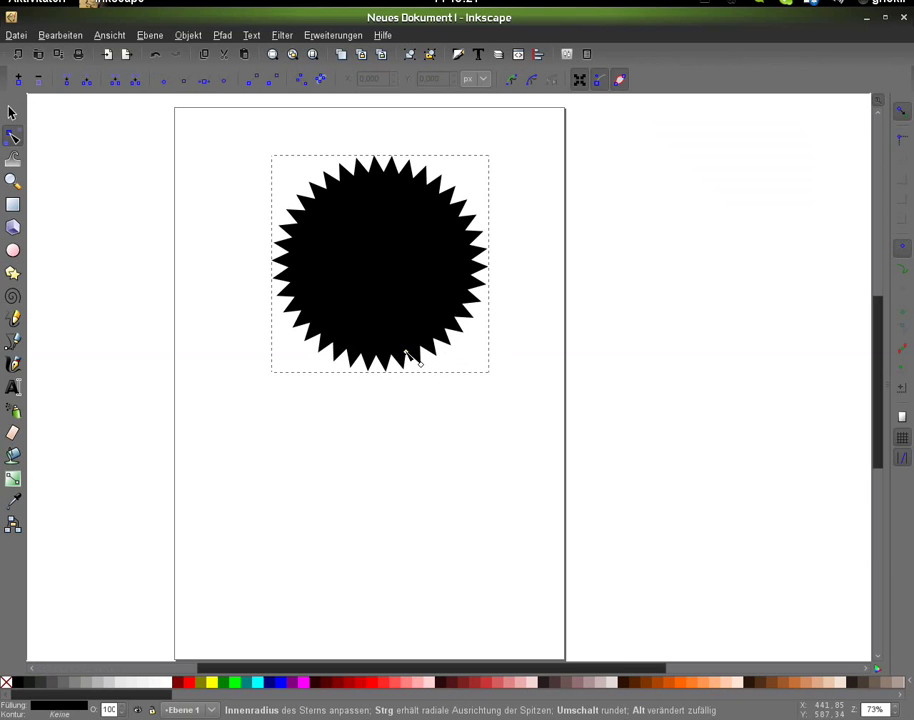
click(12, 112)
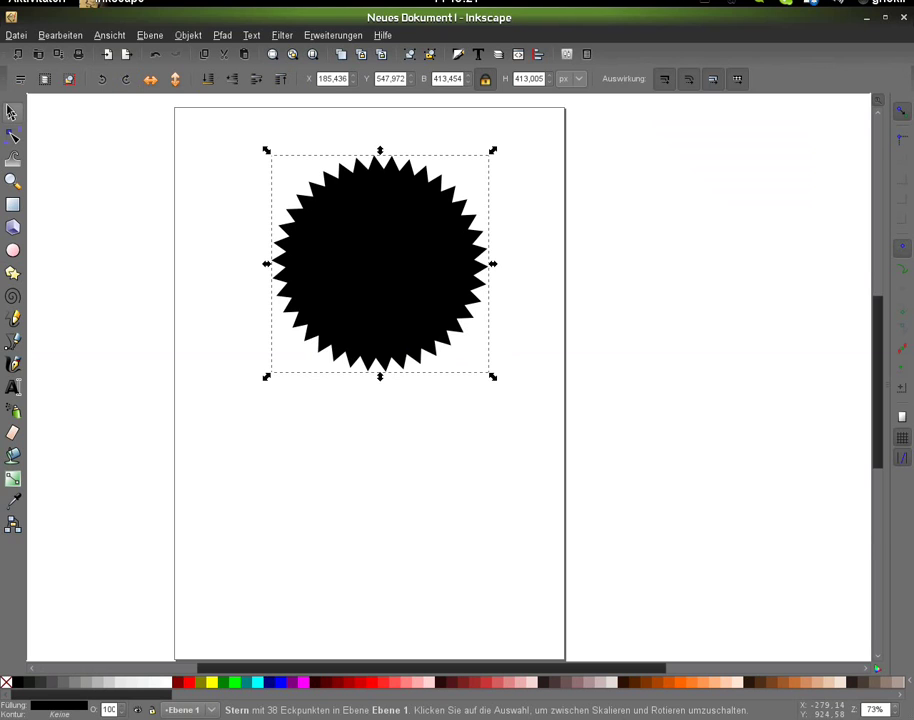
key(minus)
key(minus)
key(g)
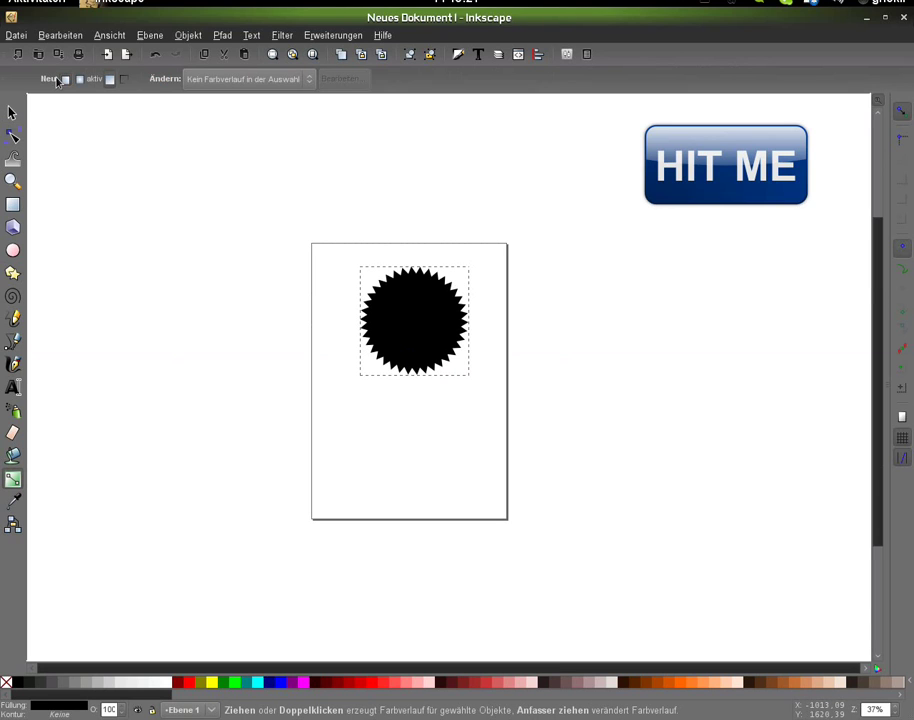
Fill the star with a radial gradient, blue at the centre and dark blue at the edges.
double_click(424, 334)
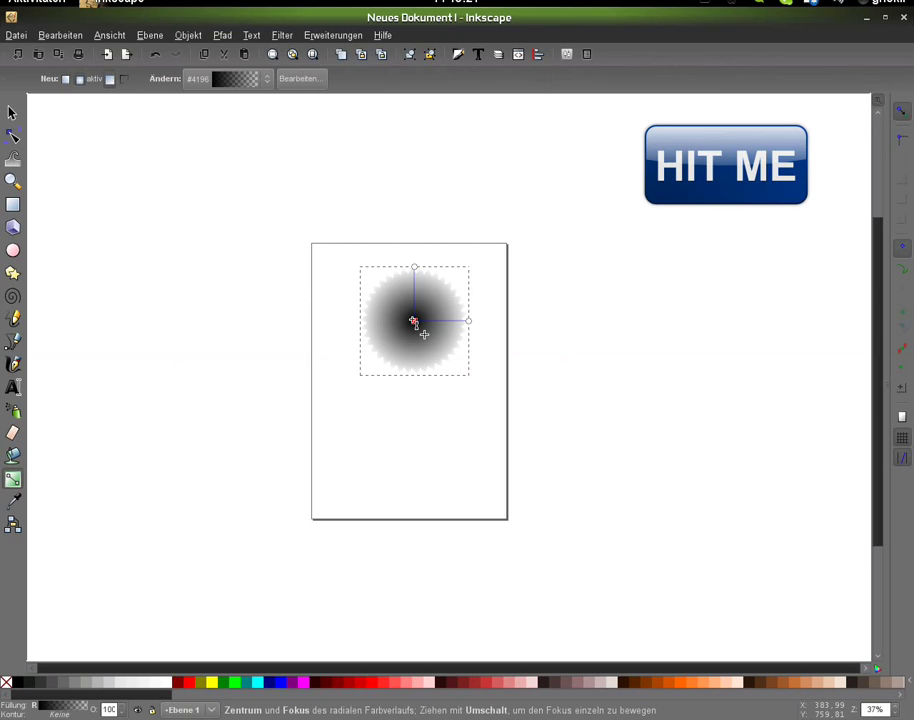
click(414, 321)
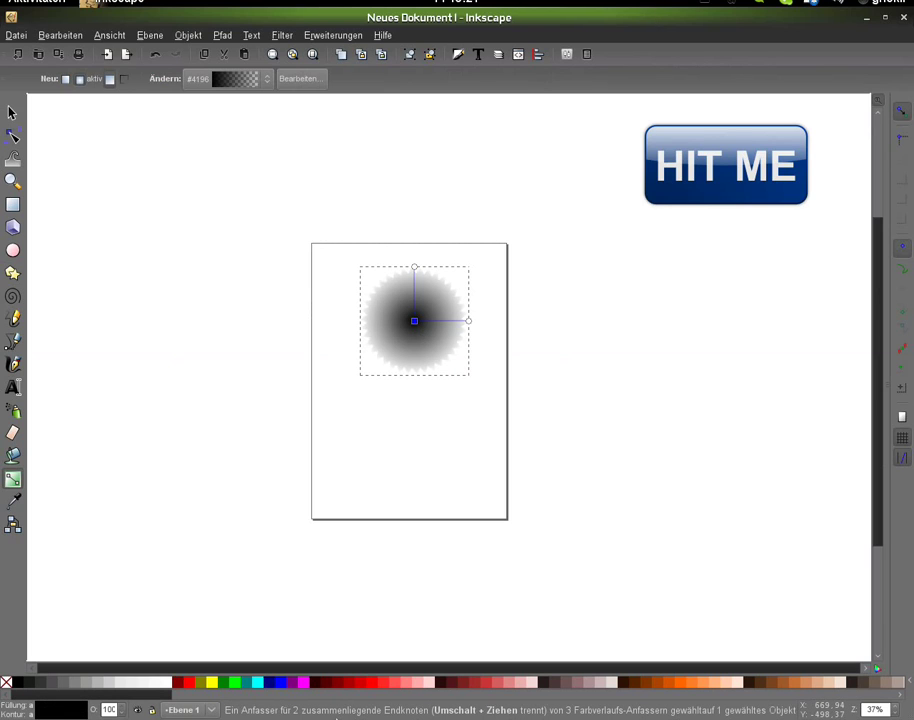
scroll(605, 699, down, 5)
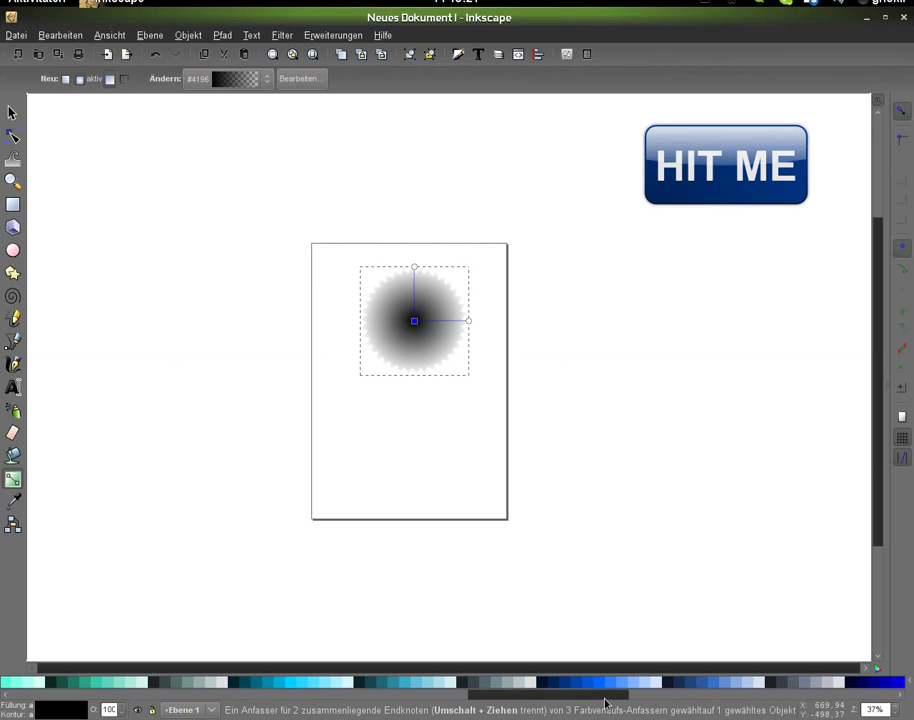
click(605, 682)
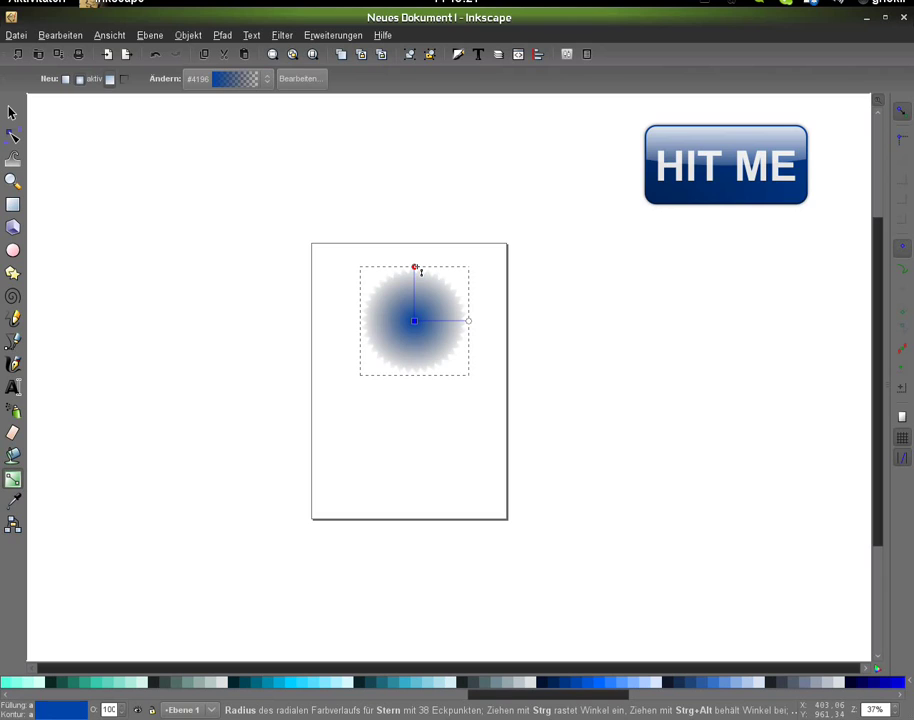
click(416, 268)
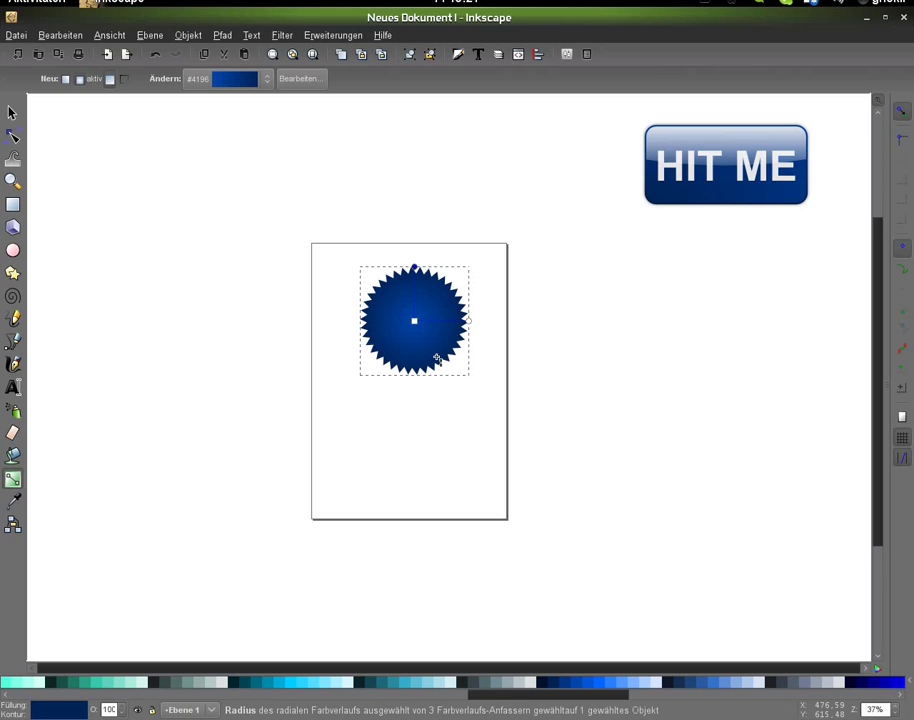
Give the star a flat black stroke 5 px wide.
key(s)
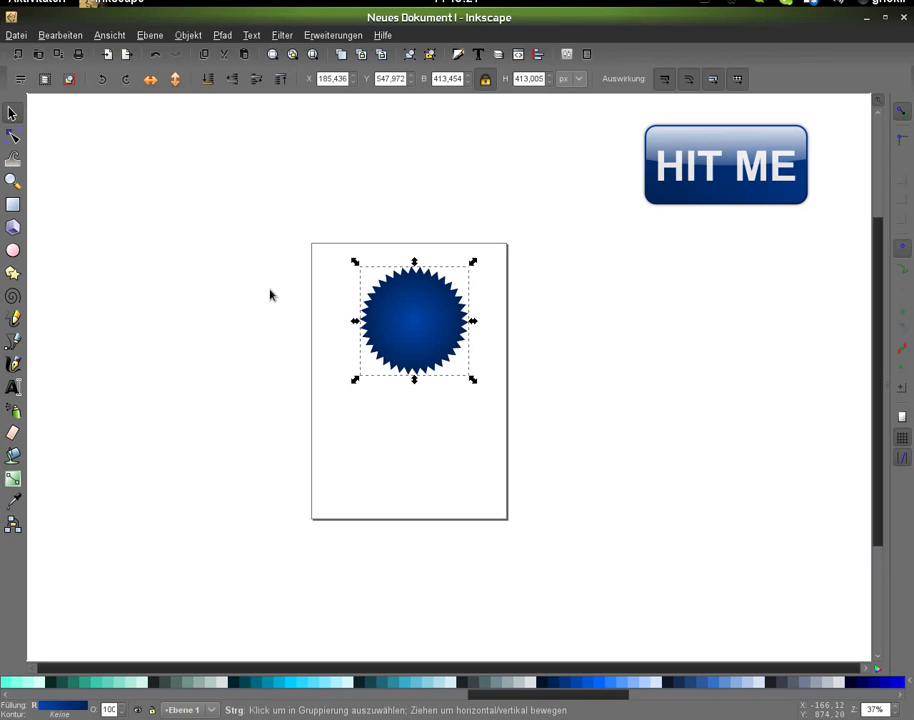
key(ctrl+shift+f)
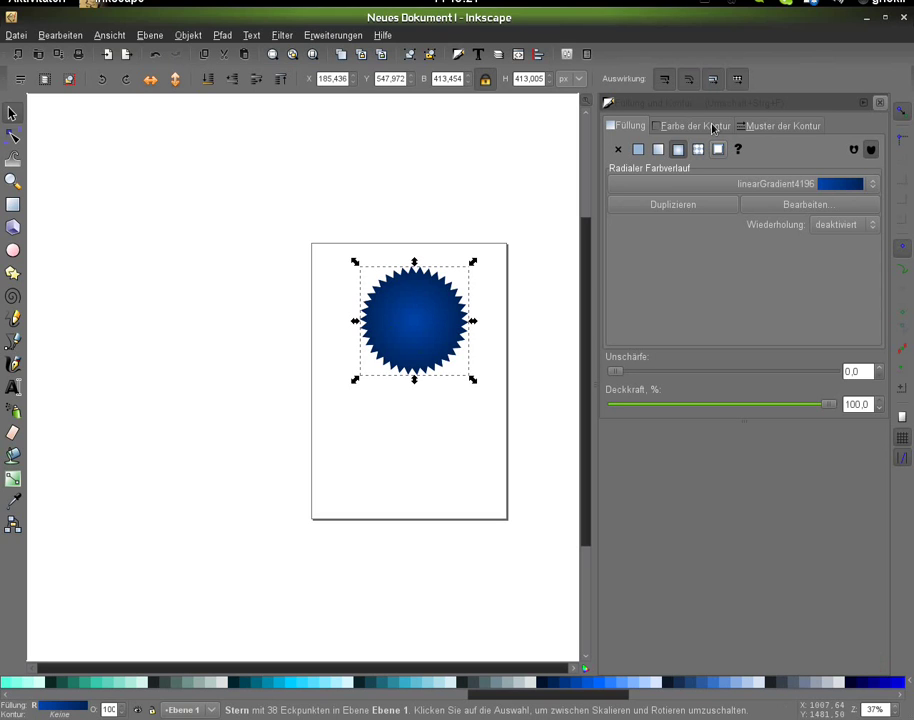
click(619, 149)
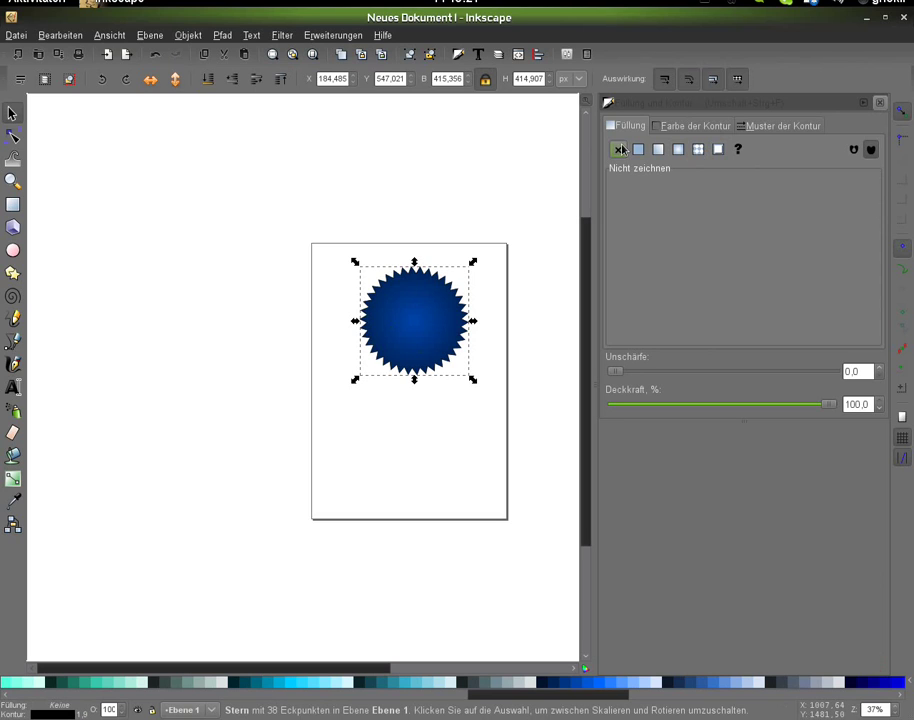
click(770, 126)
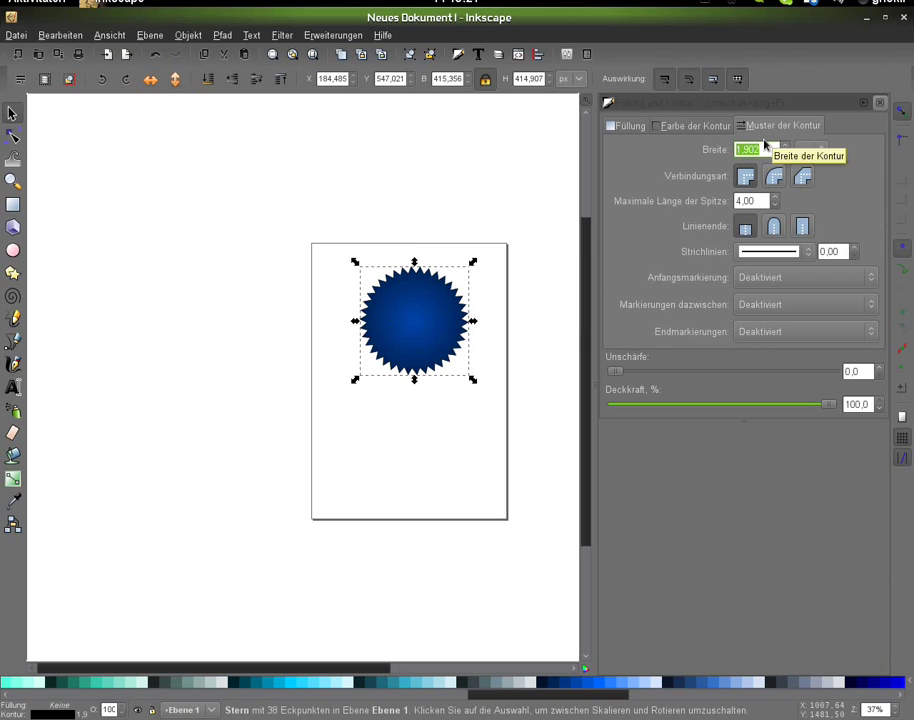
text(5)
key(Return)
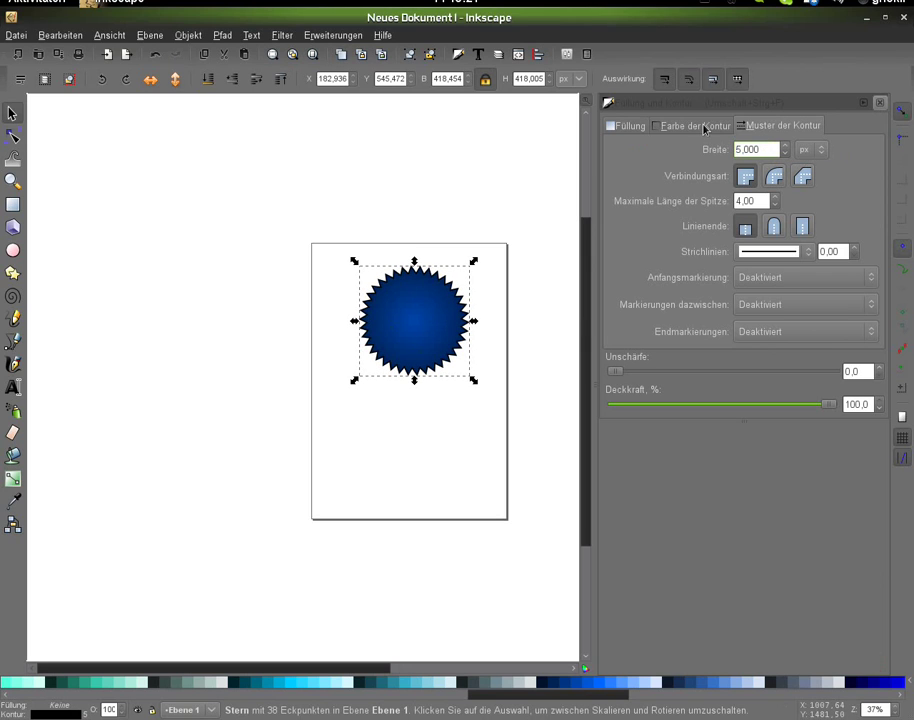
click(704, 128)
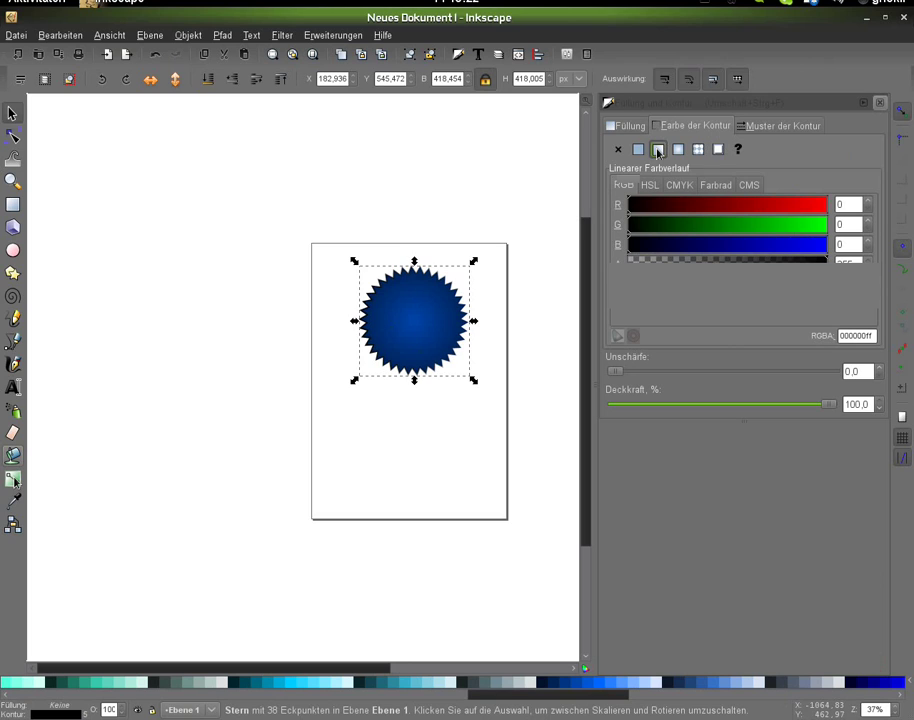
Reorient the outline gradient to run vertically from the star's bottom to its top.
key(g)
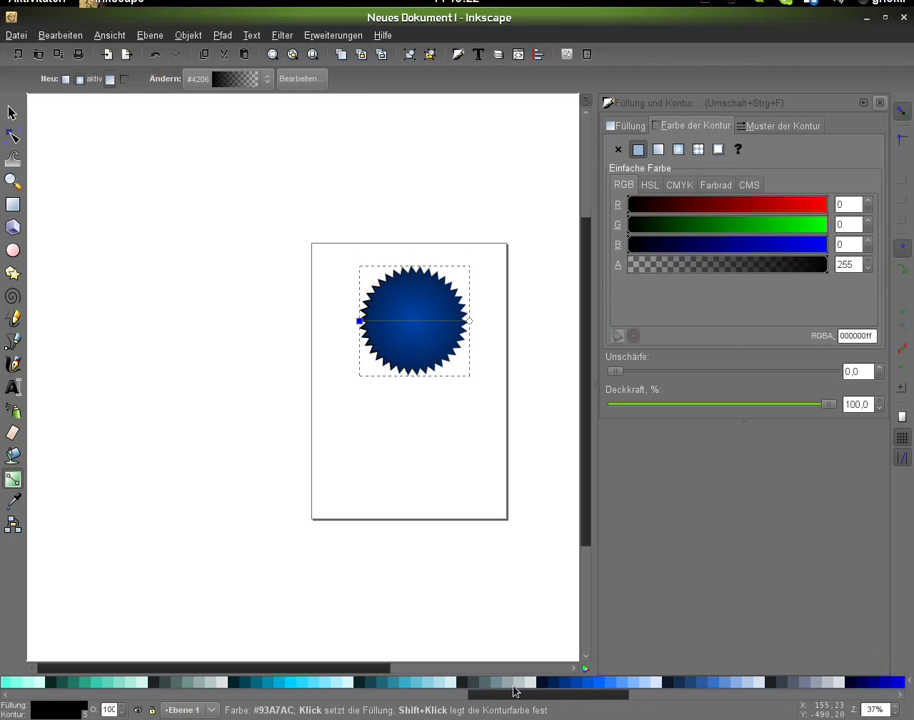
key(Tab)
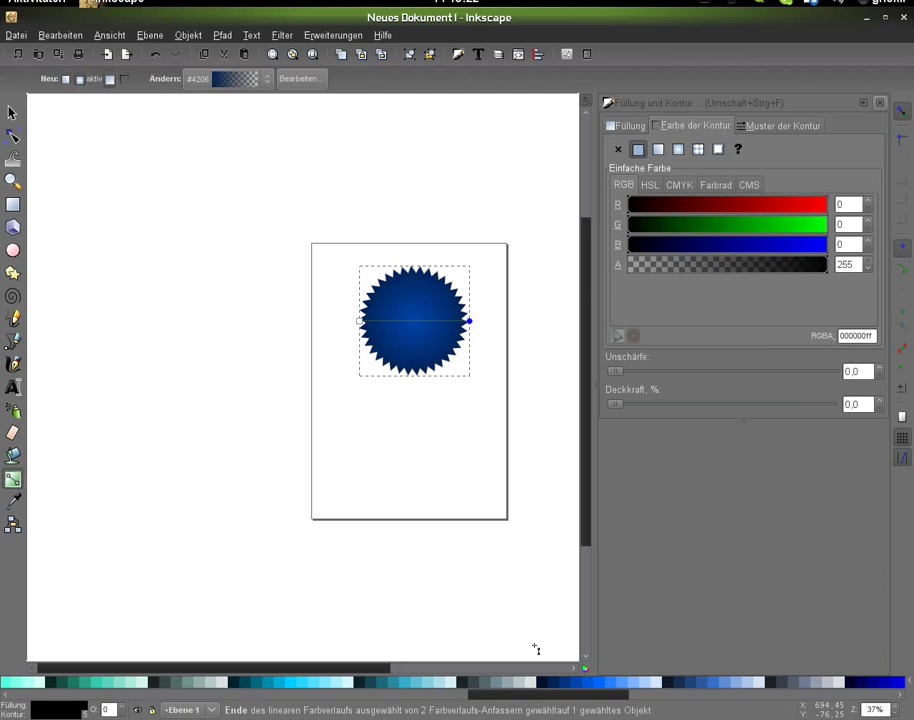
click(361, 322)
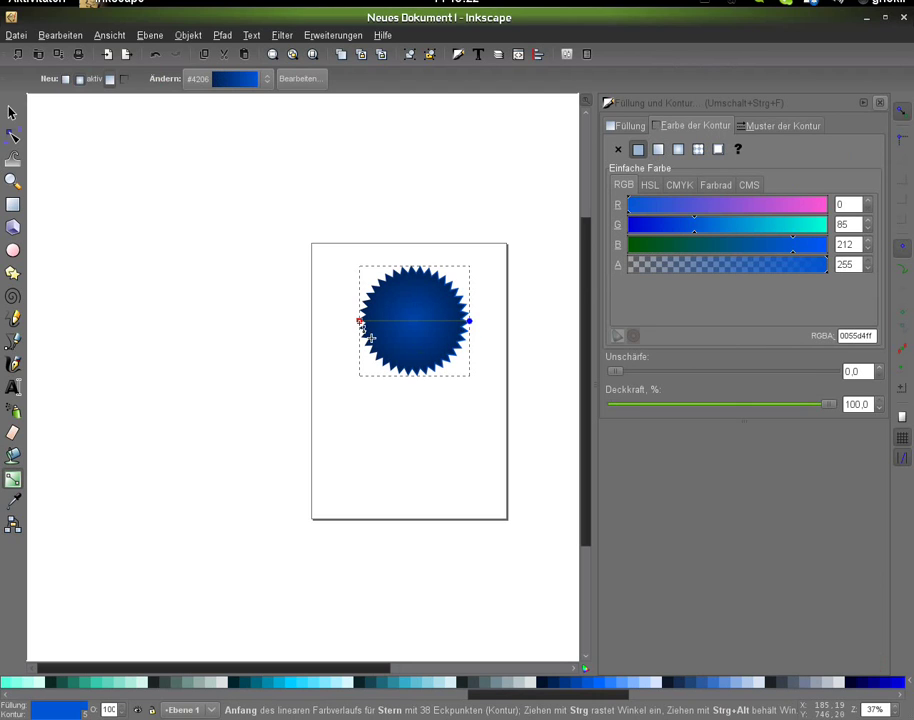
drag(361, 322, 413, 377)
click(470, 322)
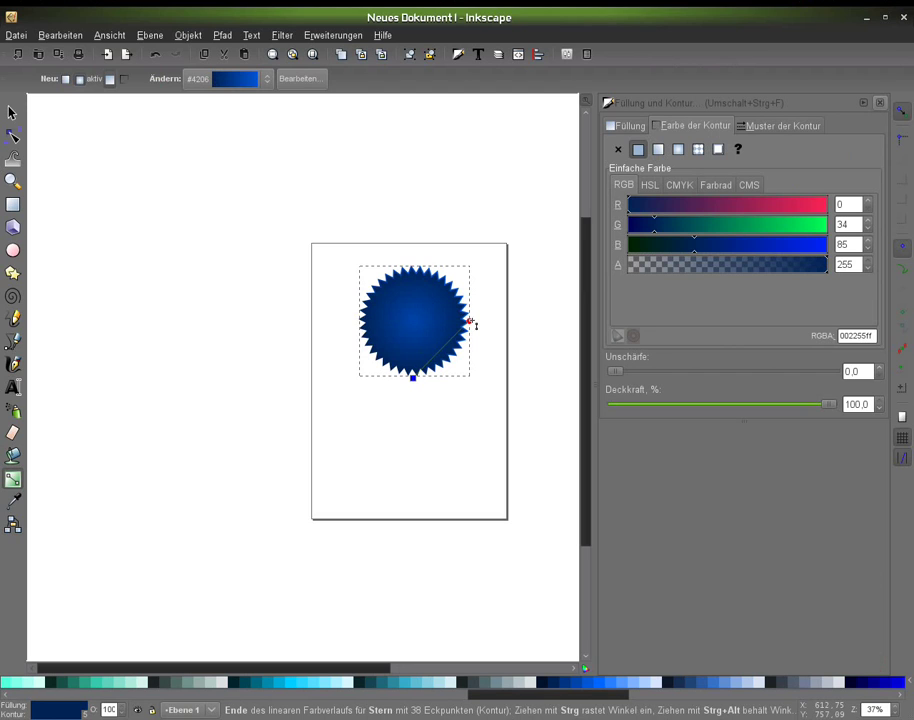
drag(470, 322, 415, 266)
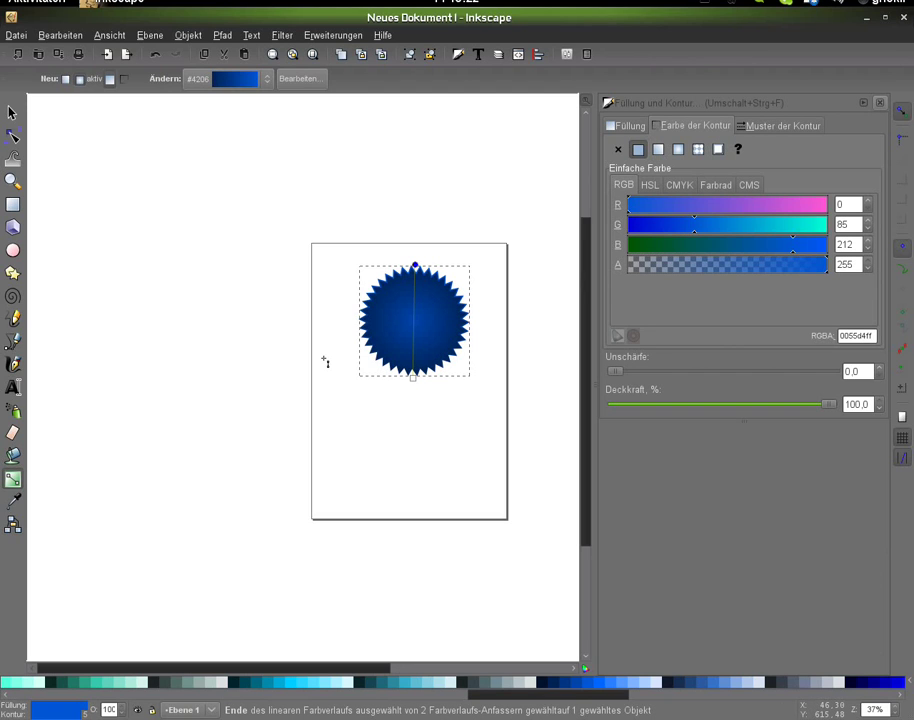
Make the top gradient stop medium blue (#003380) and the bottom stop dark navy (#002255).
click(416, 265)
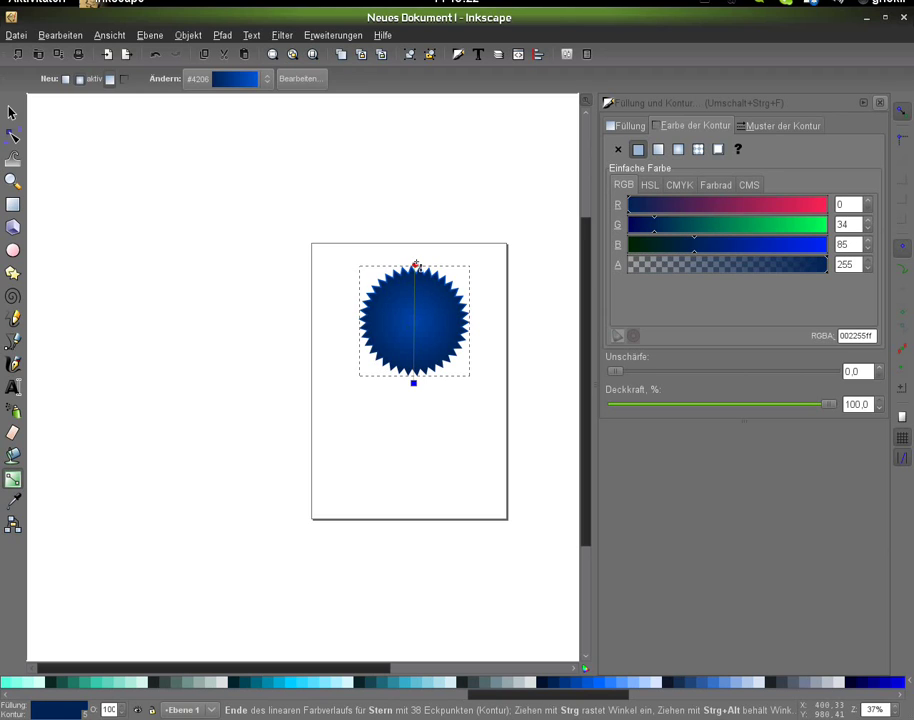
click(416, 265)
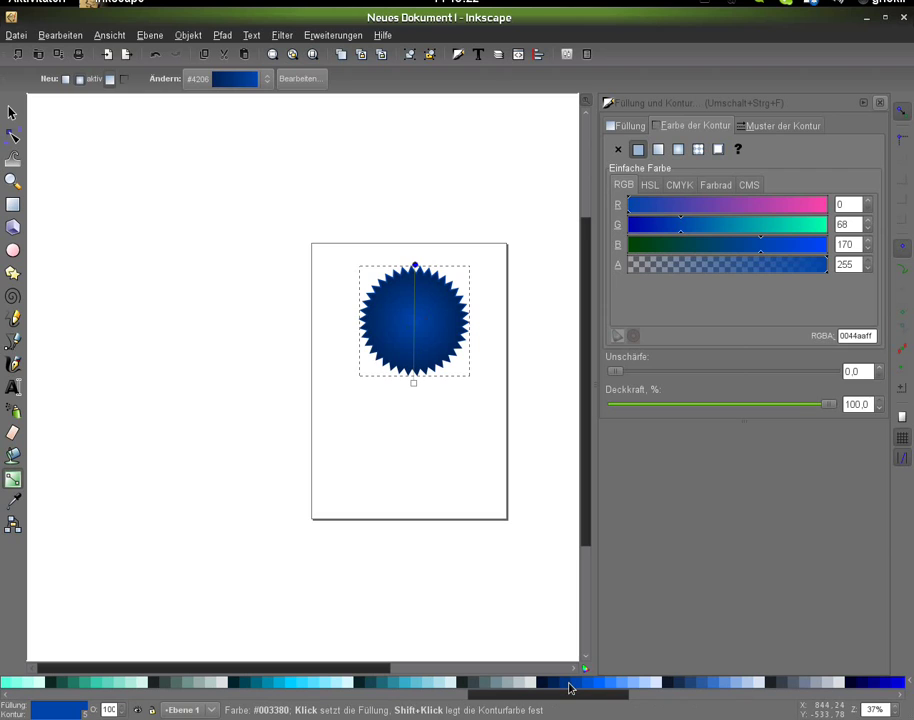
click(570, 687)
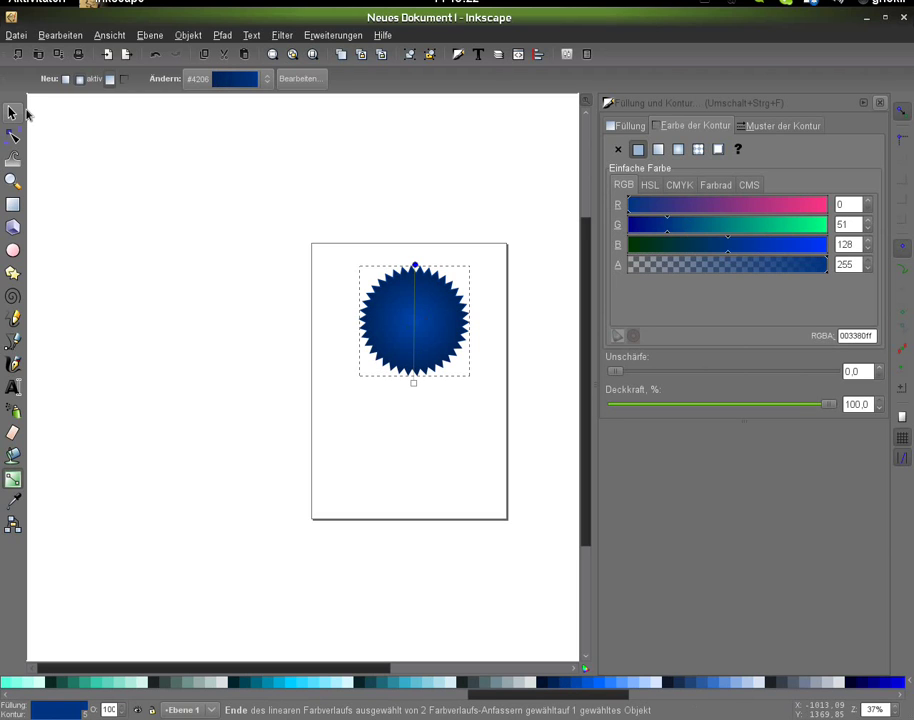
click(413, 383)
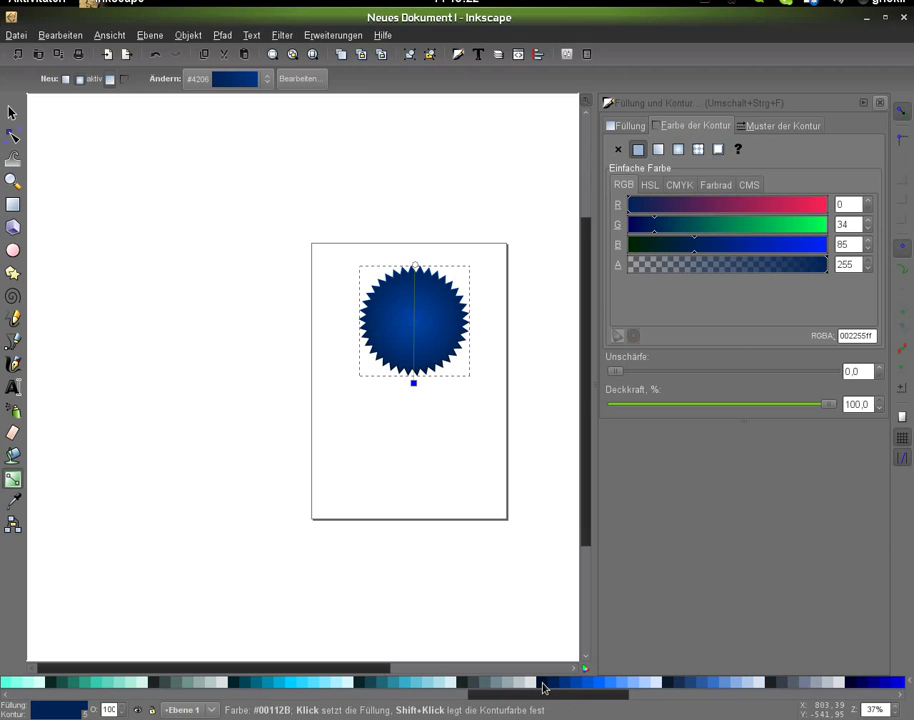
key(s)
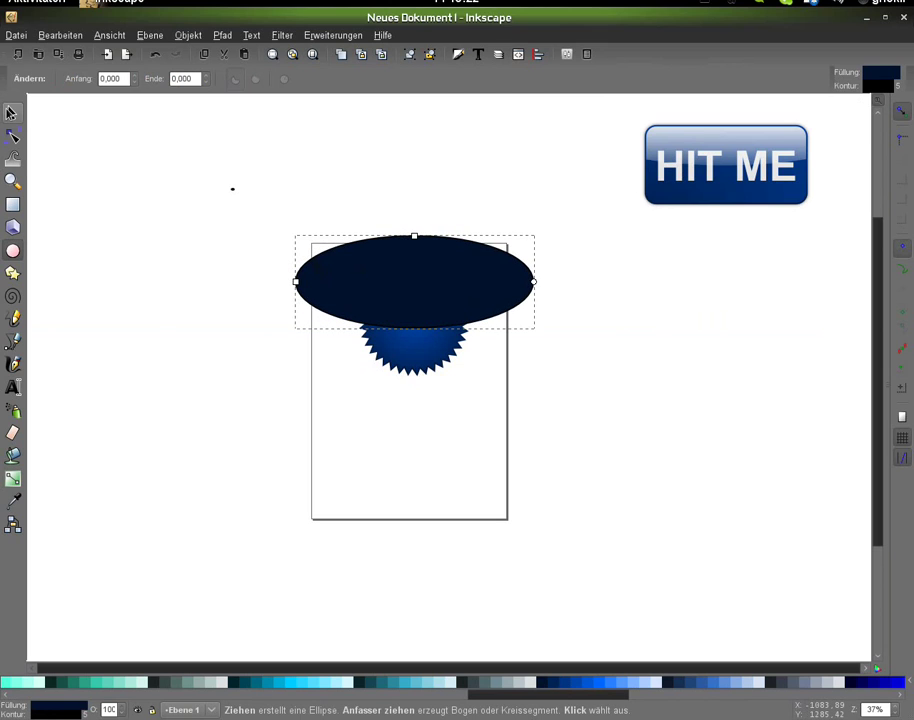
Intersect the ellipse with the starburst and make the resulting shape white with no outline.
click(11, 113)
click(416, 358)
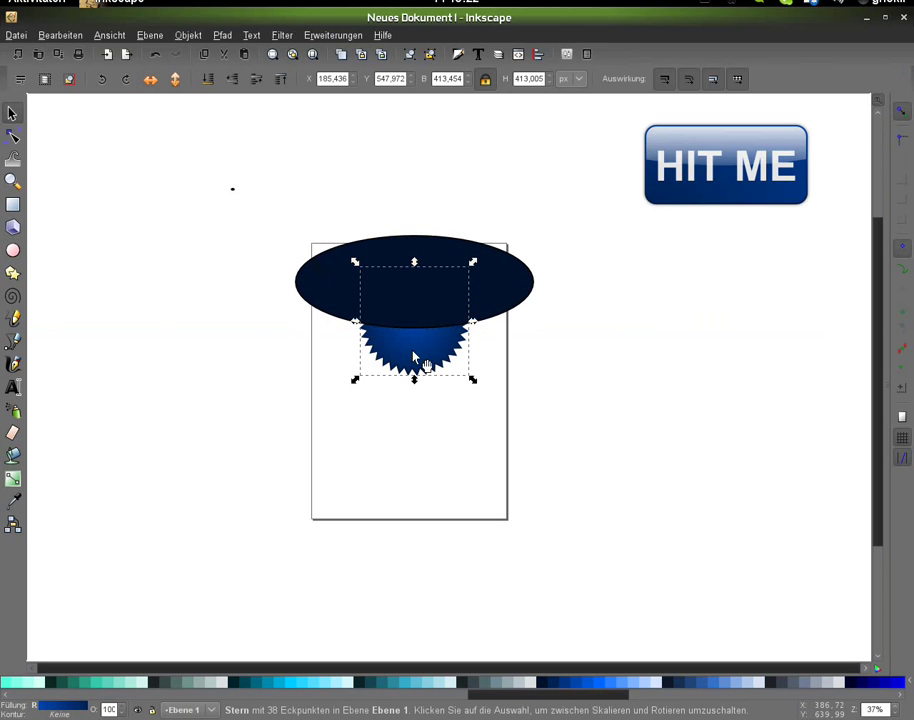
key(ctrl+asterisk)
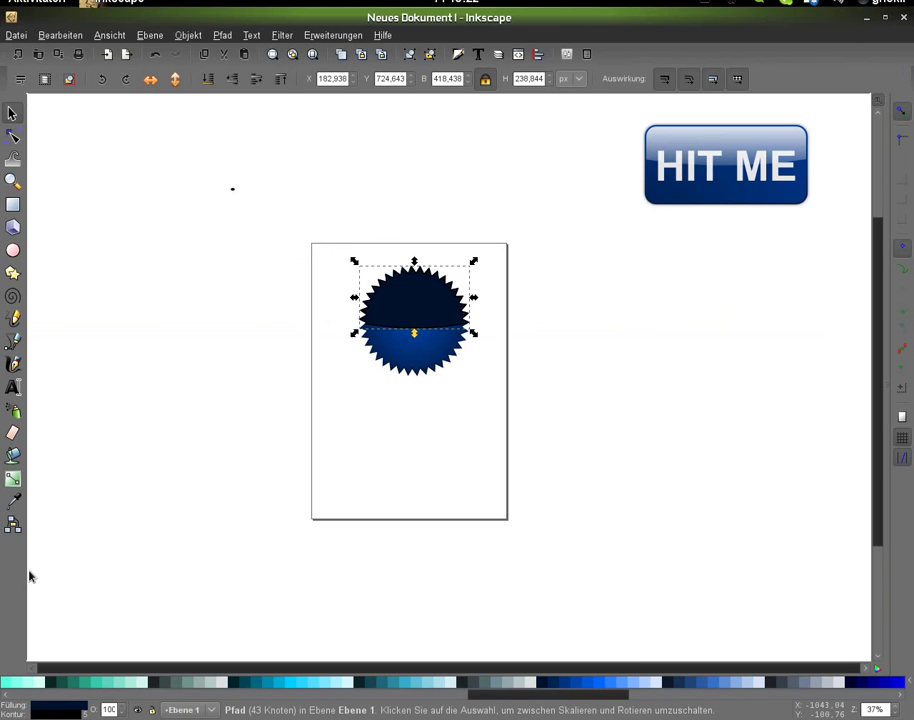
scroll(167, 684, up, 10)
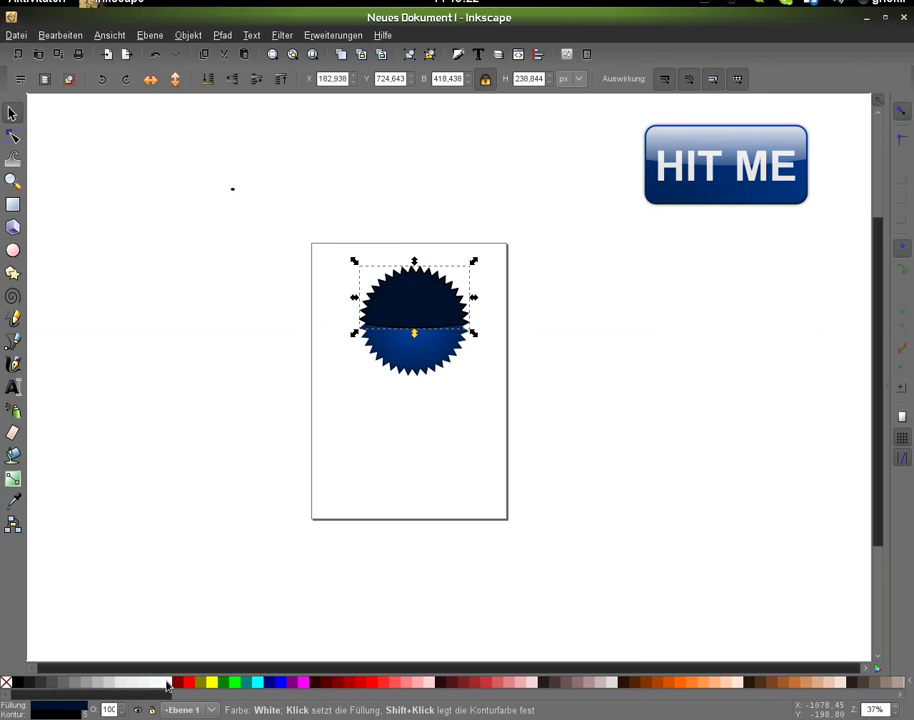
click(167, 684)
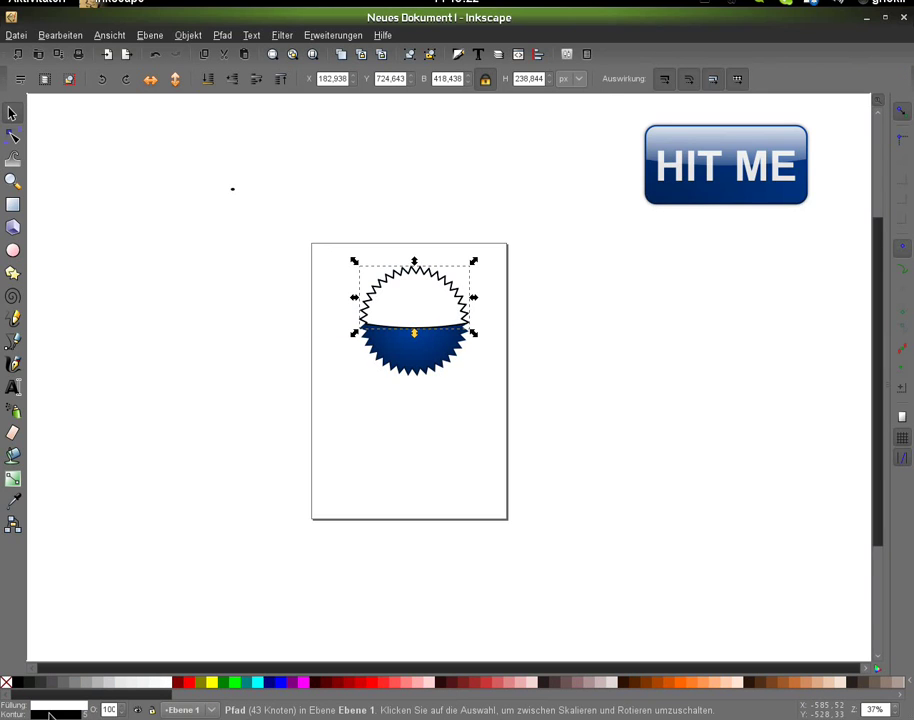
middle_click(49, 714)
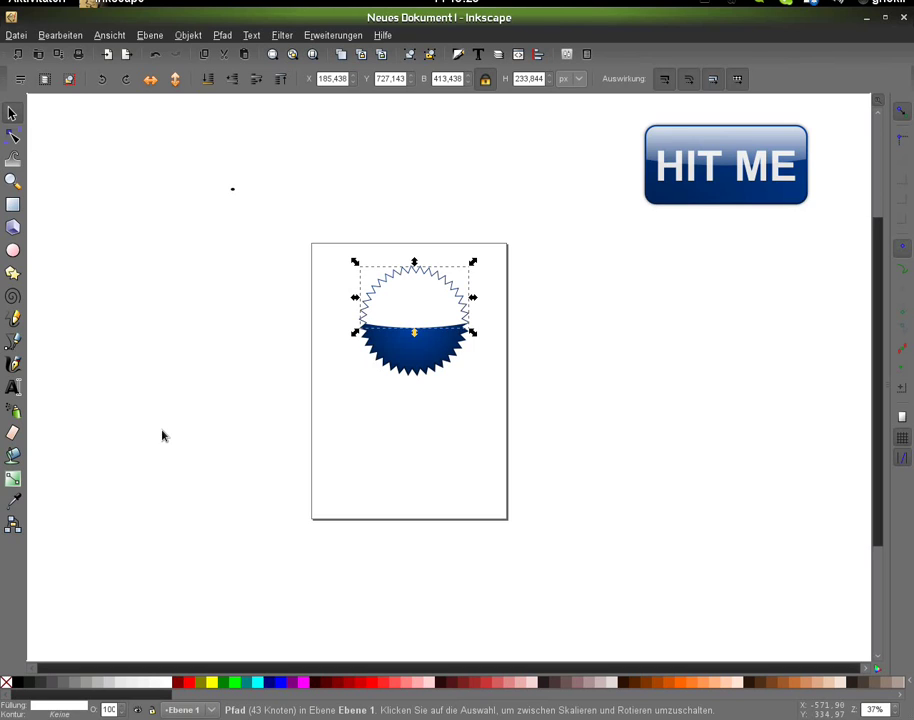
Apply a vertical white-to-transparent gradient from the highlight's top down to the star's middle.
key(g)
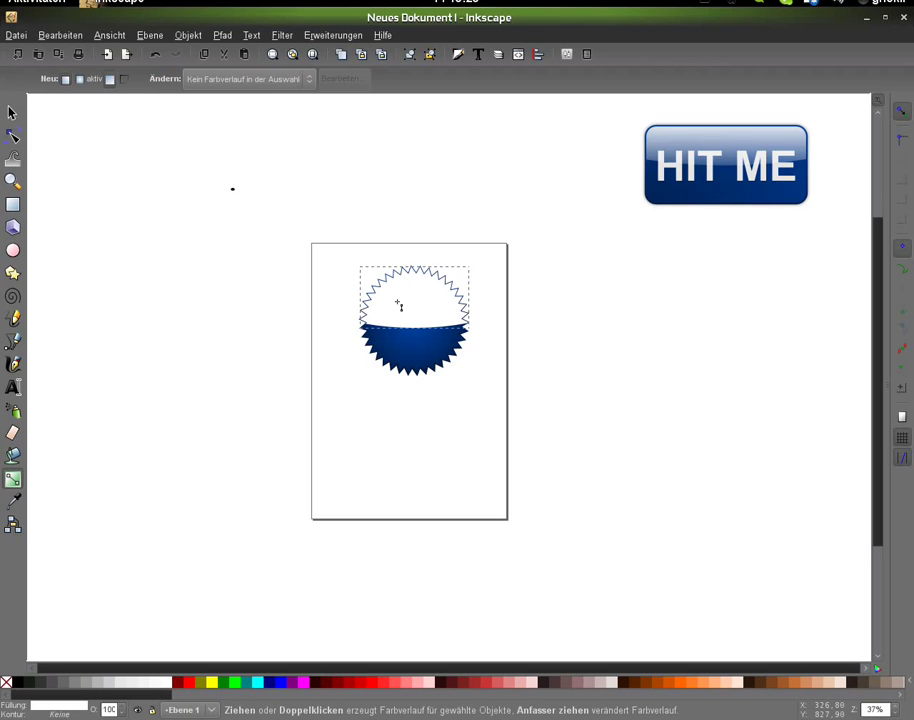
drag(411, 248, 469, 296)
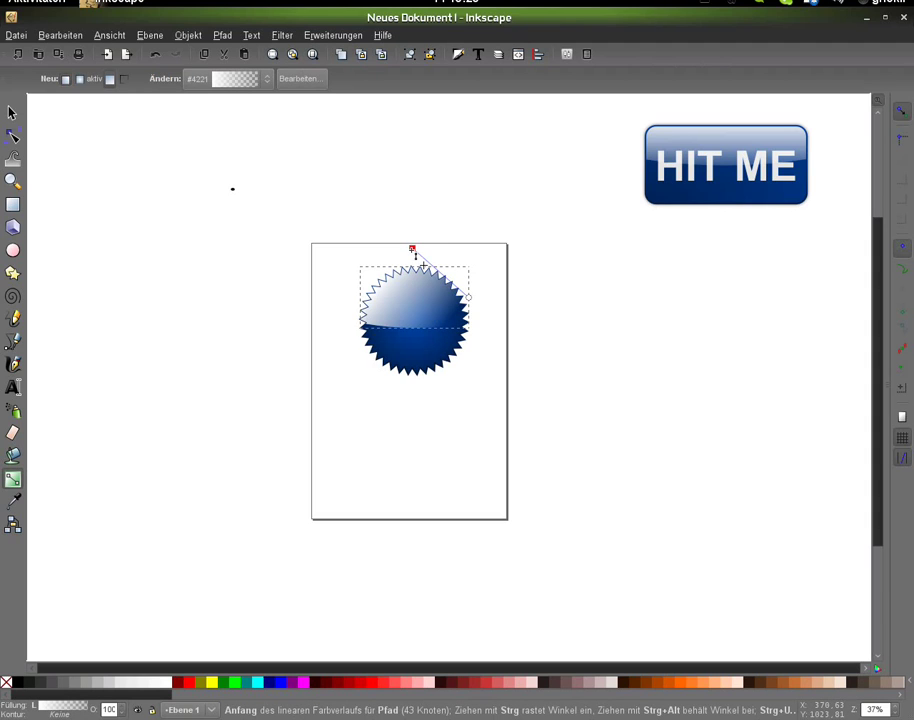
drag(412, 250, 411, 342)
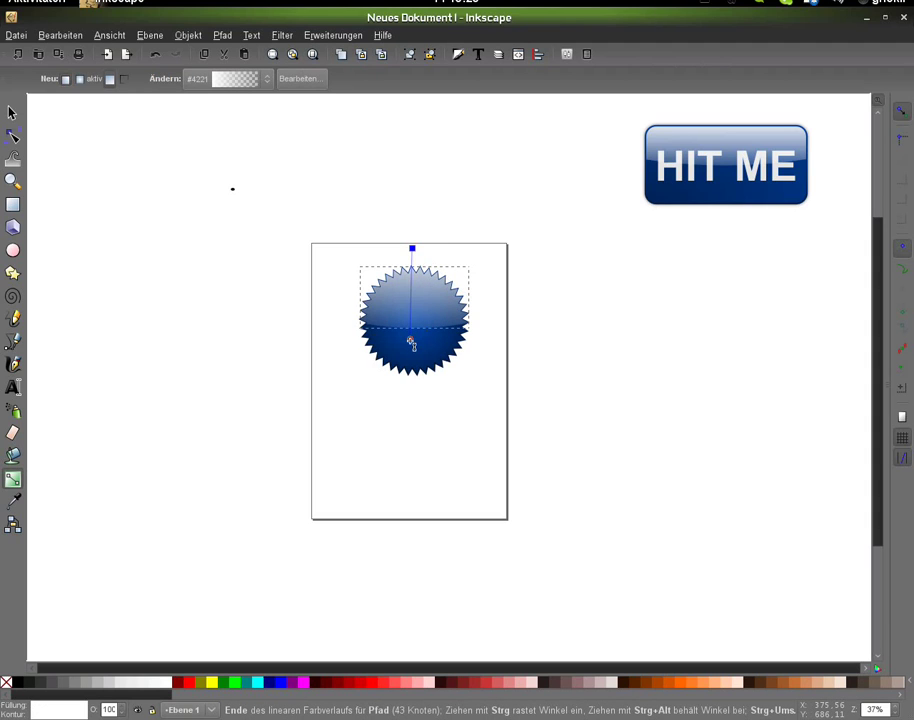
click(411, 342)
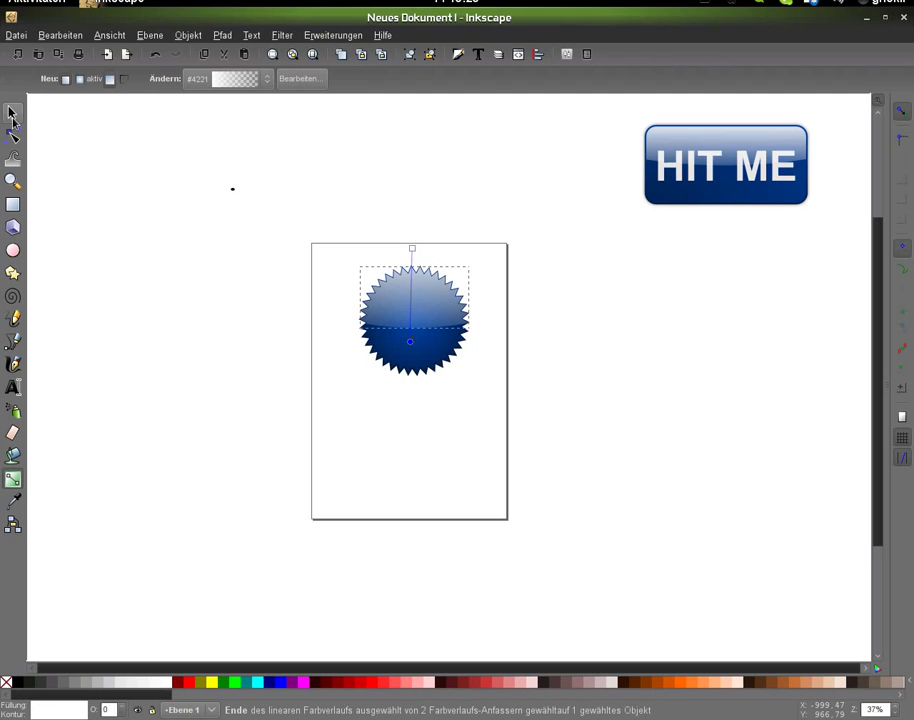
click(12, 113)
click(60, 510)
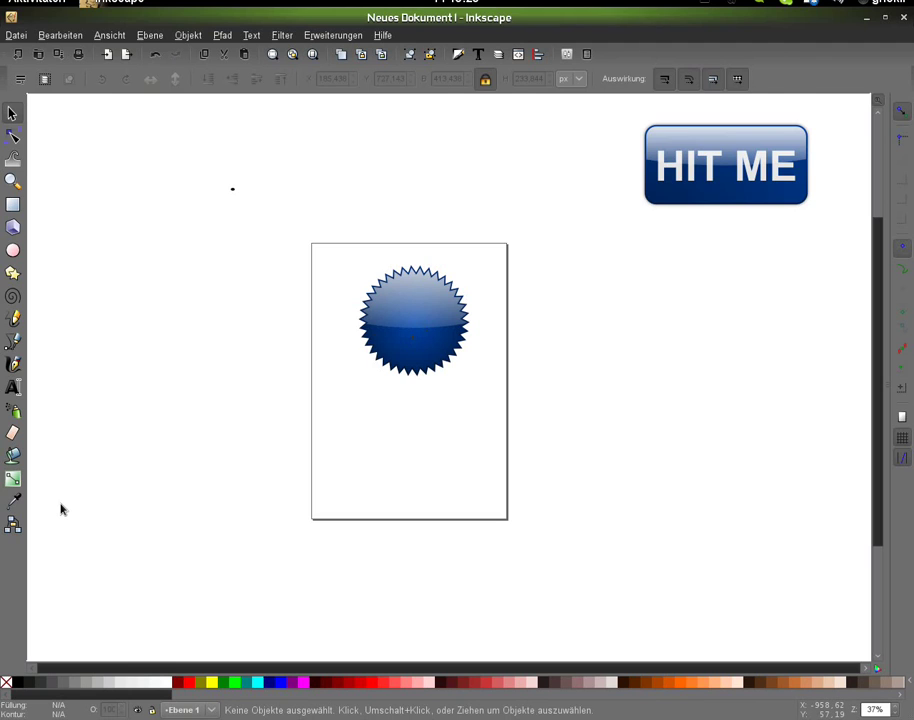
Type 'HIT ME' beside the page and set it in bold Arial.
key(t)
click(184, 445)
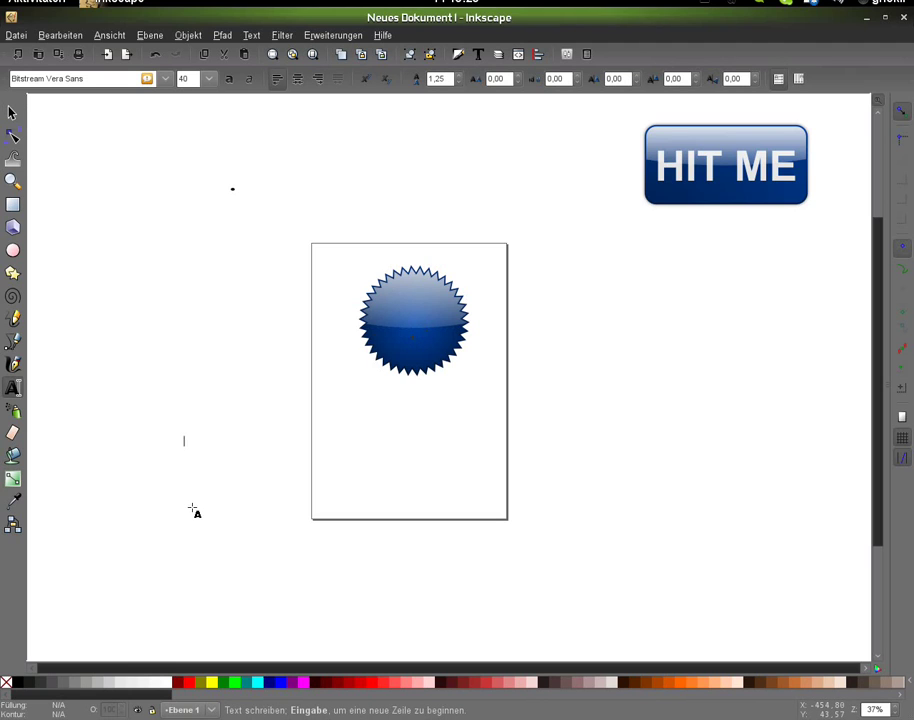
text(HIT ME)
key(F1)
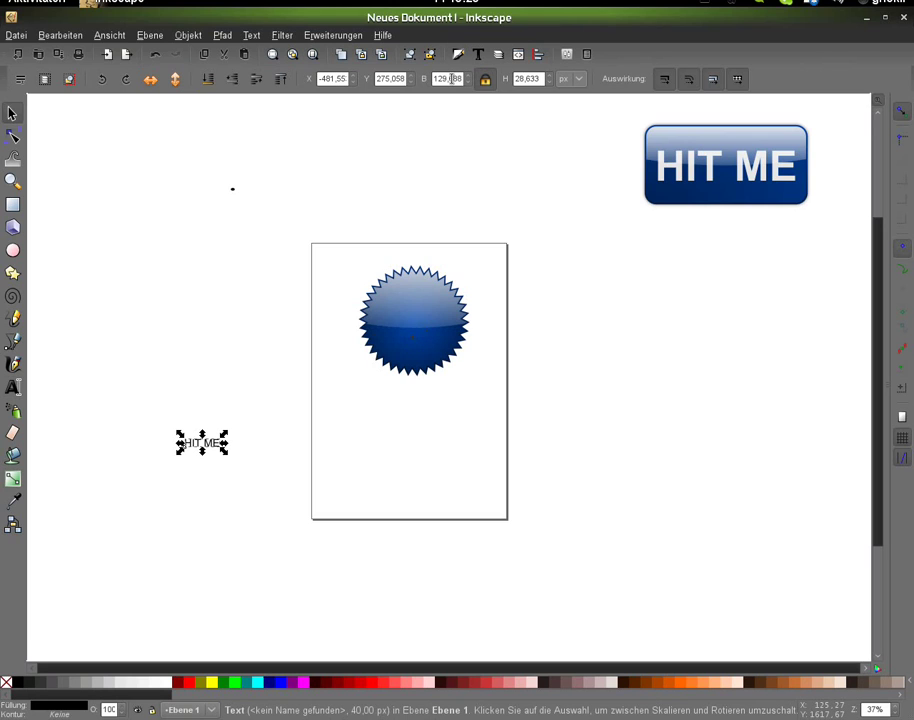
key(ctrl+shift+t)
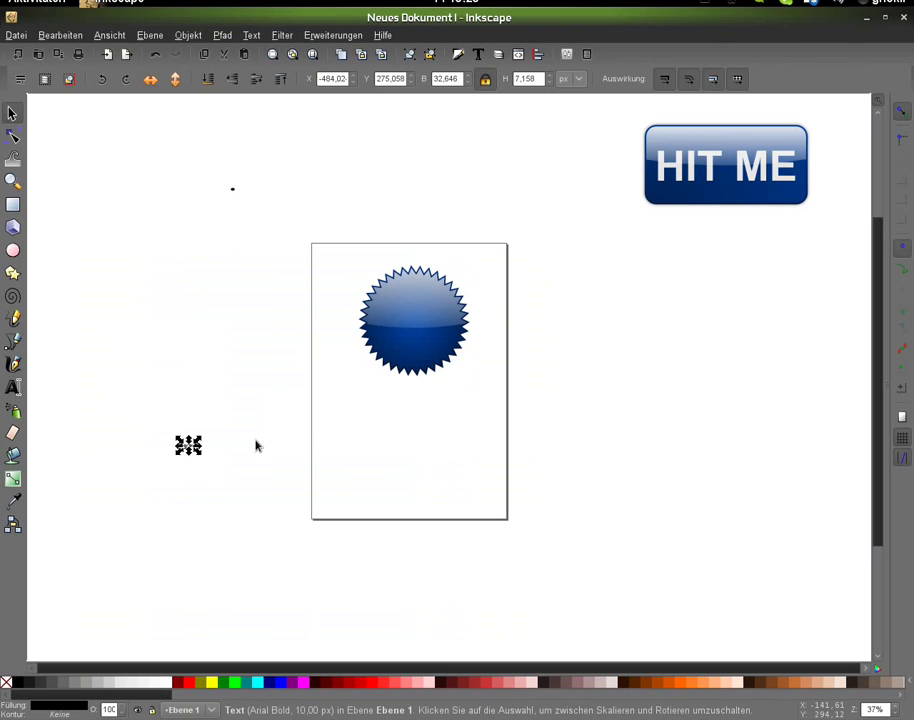
Enlarge the HIT ME text about eightfold and centre it on the starburst.
drag(200, 437, 259, 422)
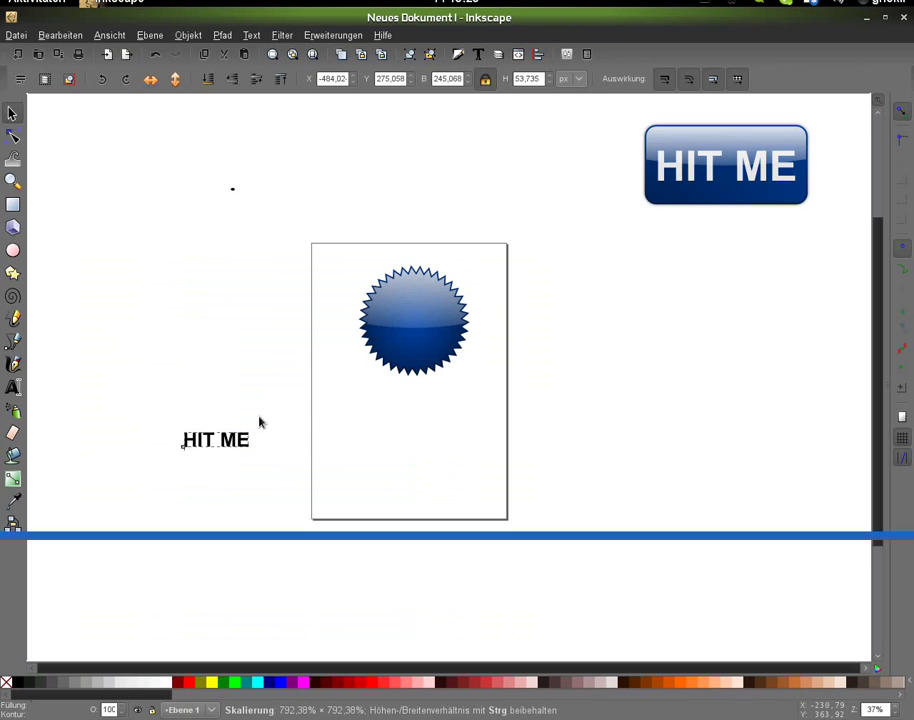
drag(259, 422, 262, 425)
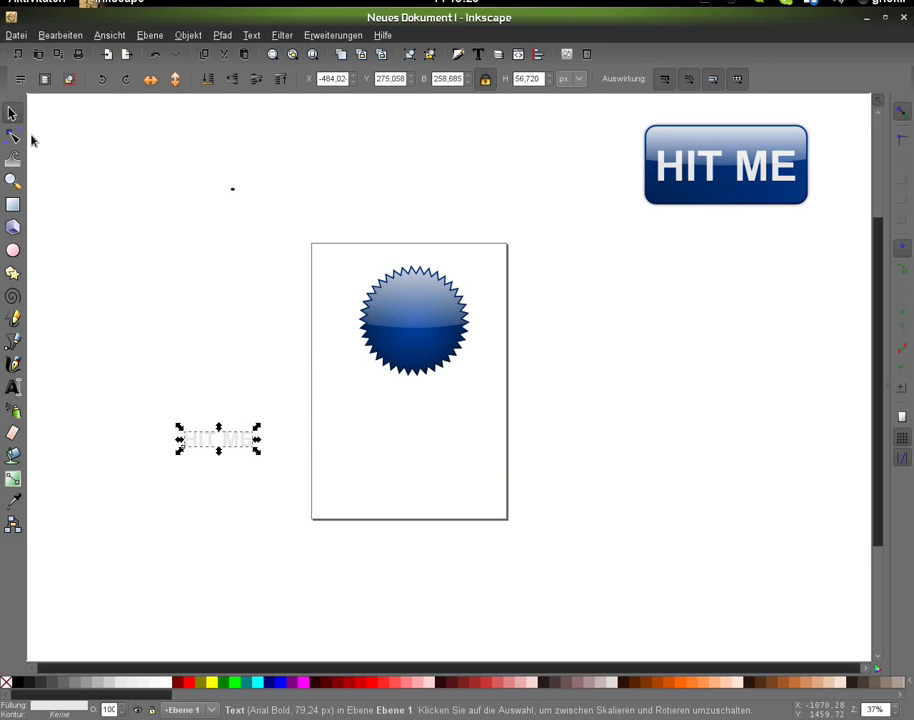
drag(239, 450, 437, 333)
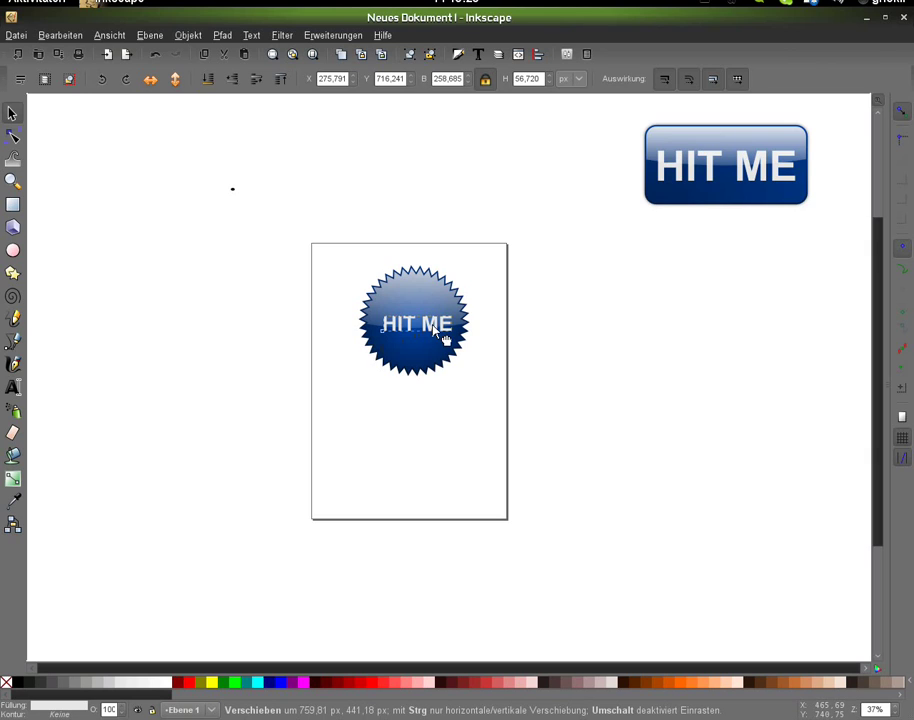
drag(437, 333, 432, 330)
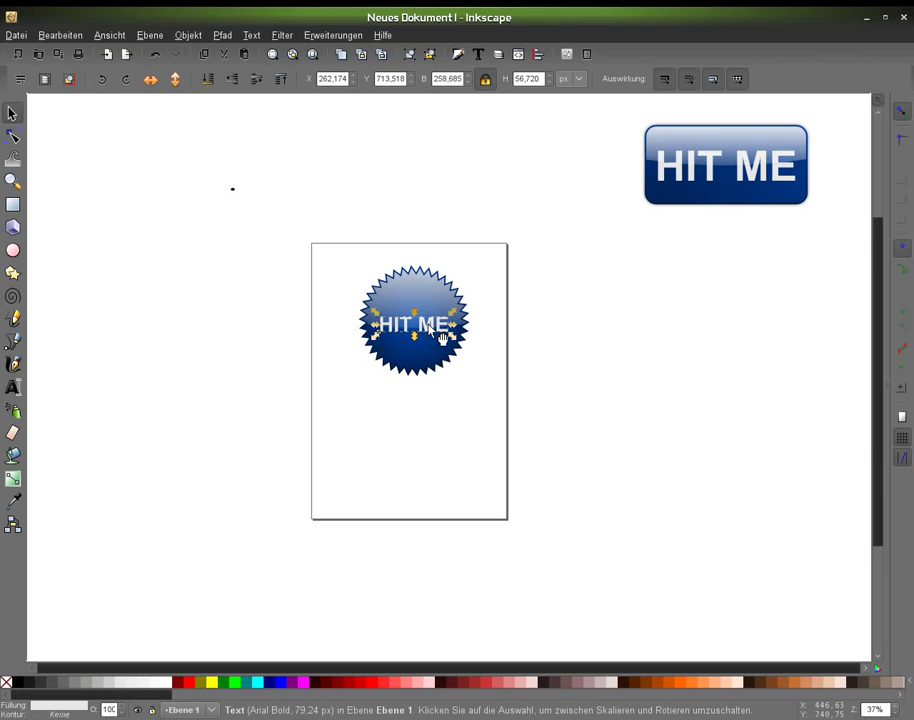
drag(432, 330, 433, 330)
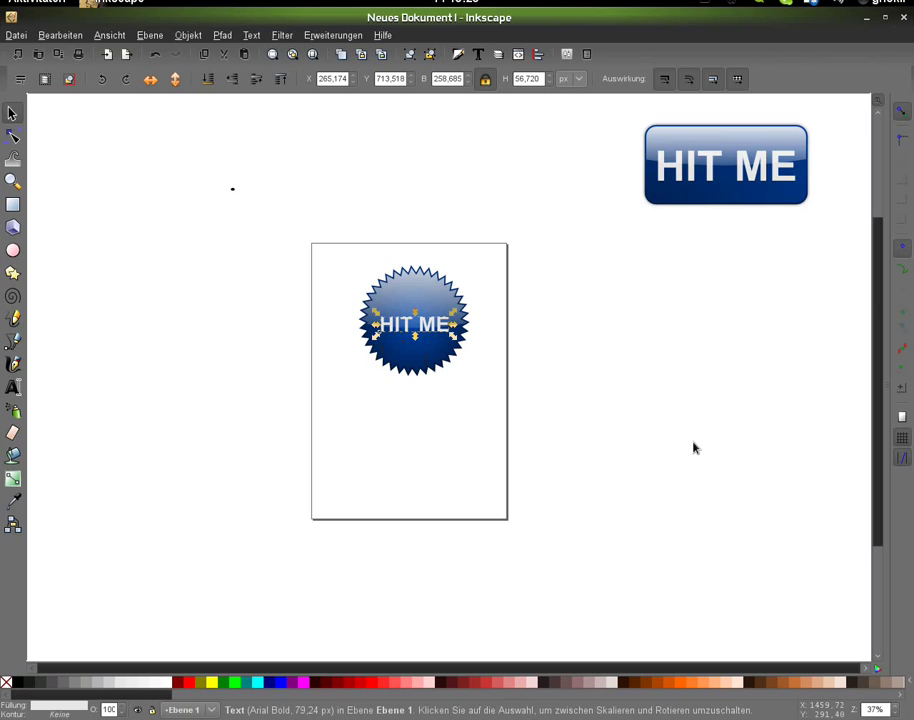
key(Delete)
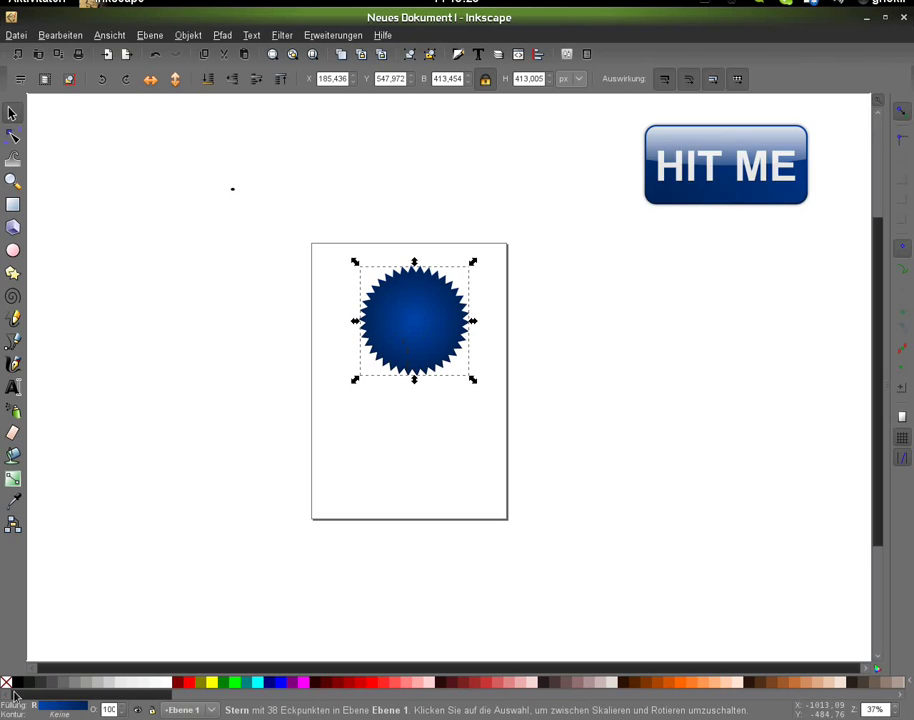
Fill the star copy with black, blur it by 3, and lower it behind the starburst.
click(15, 684)
key(ctrl+shift+f)
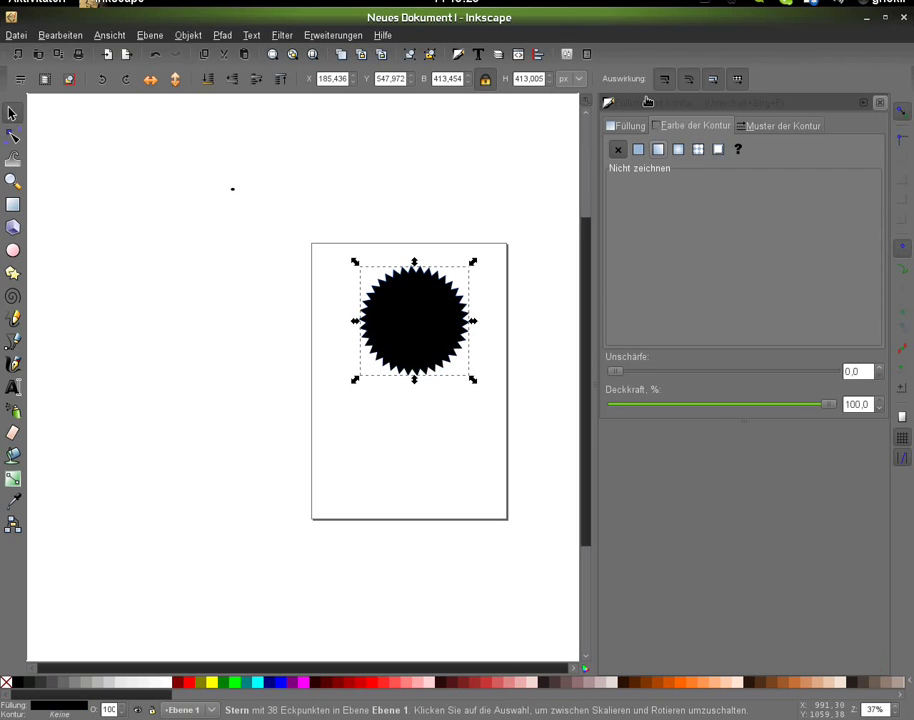
click(628, 126)
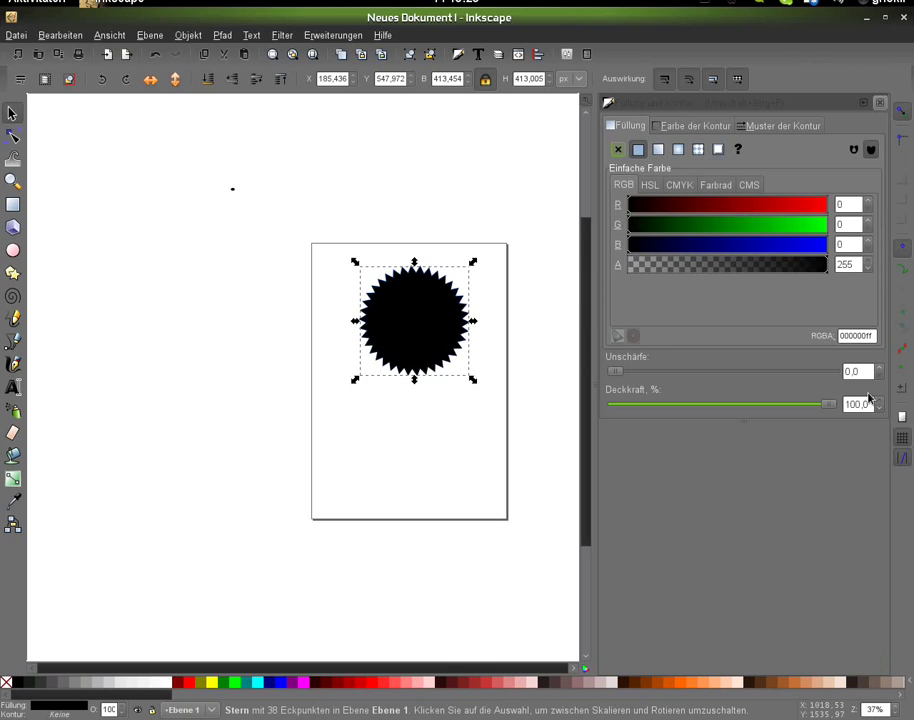
key(Up)
key(Up)
key(Up)
key(F12)
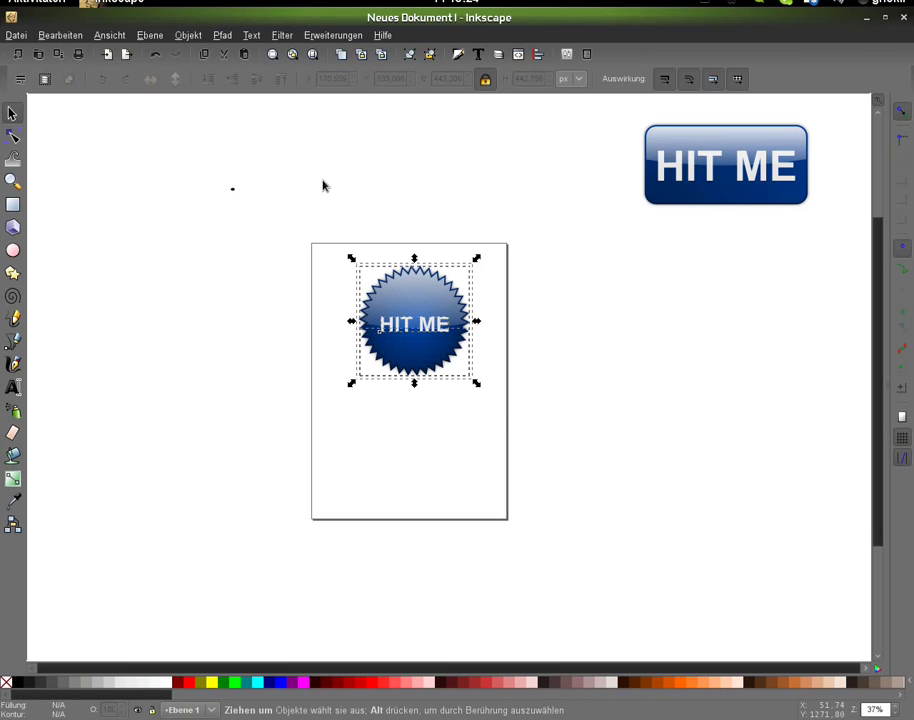
Select the five starburst parts as one group, then shift the HIT ME button left and down.
drag(323, 185, 509, 409)
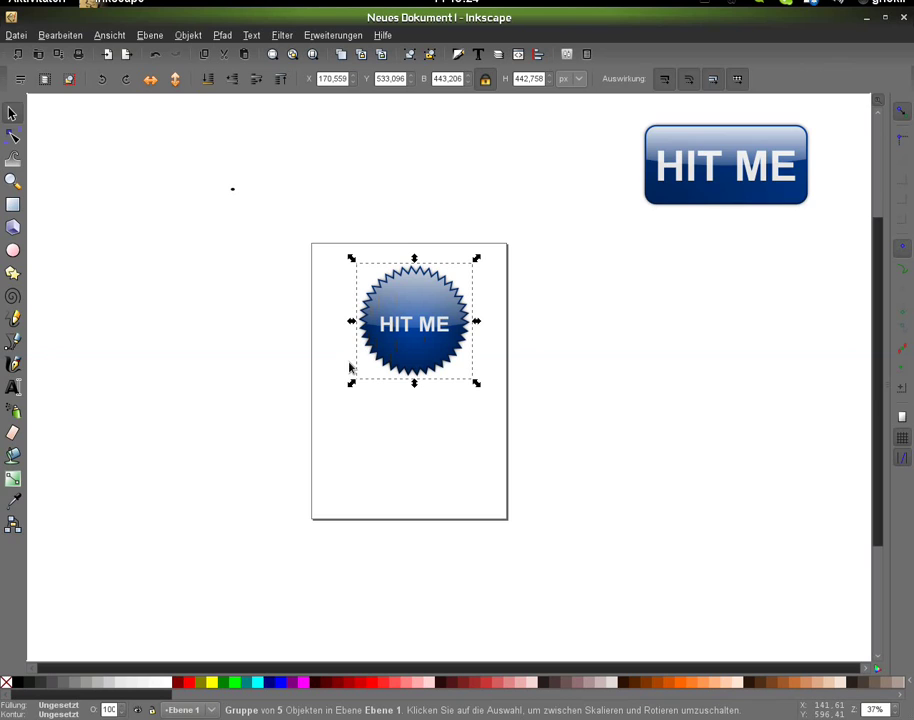
drag(628, 173, 450, 193)
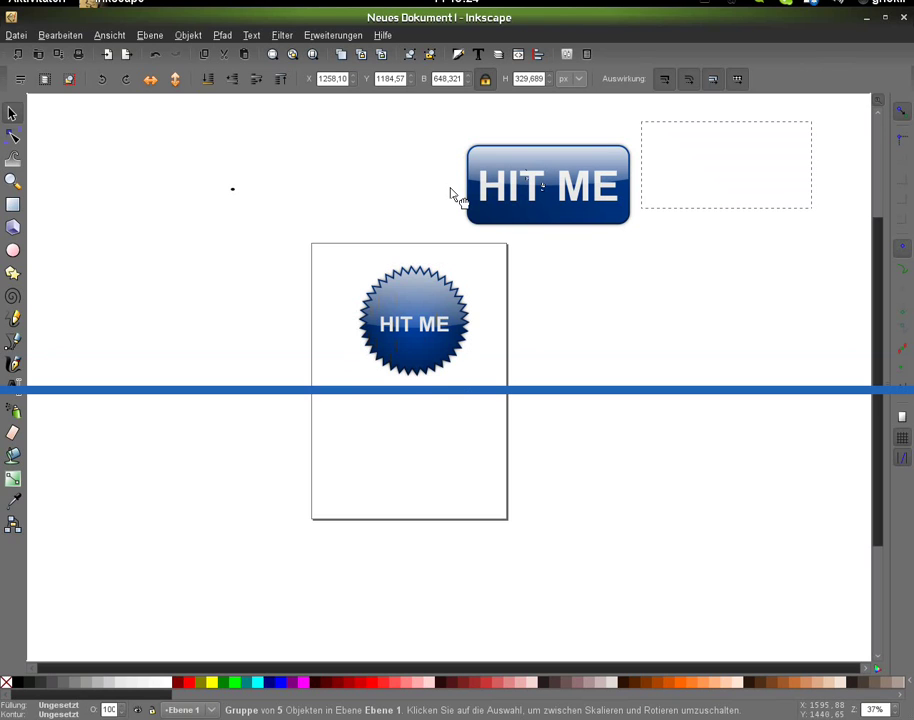